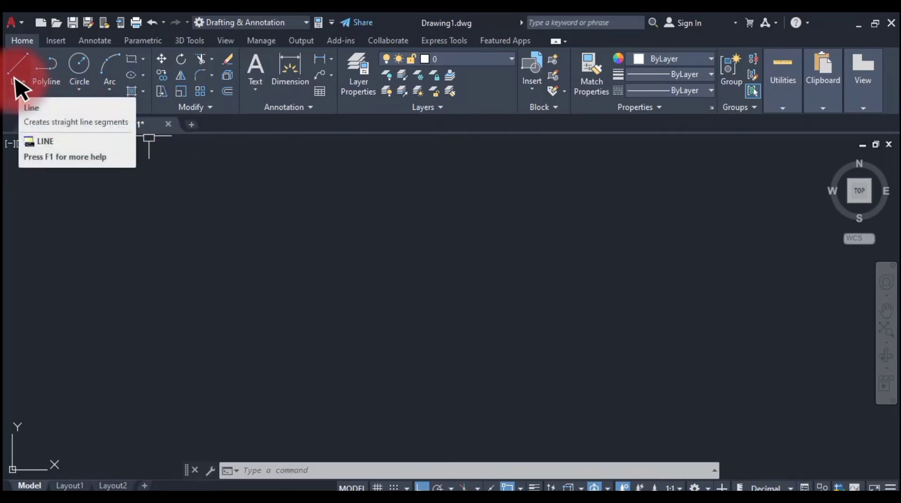
- With Ortho off, draw a five-segment stepped line: a long horizontal, down about 4.6, across about 3.3, up, and a short final horizontal
{"action": "left_click", "coordinate": [16, 77]}
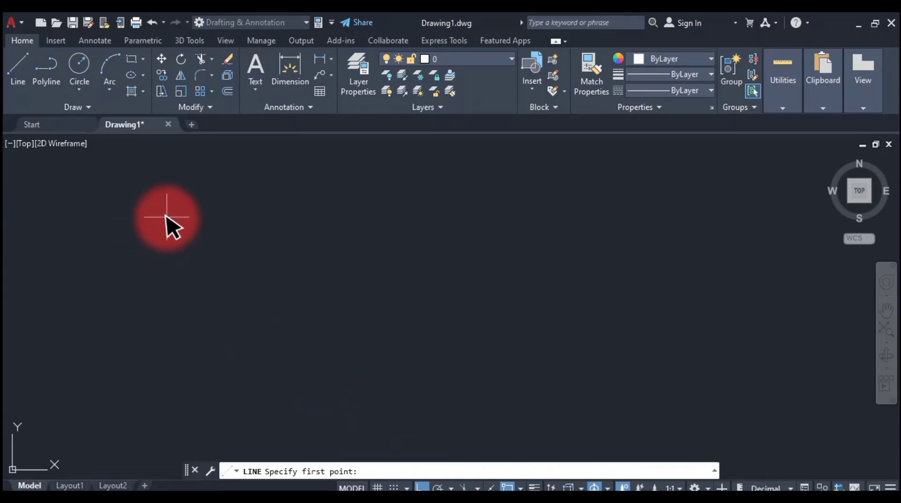
{"action": "left_click", "coordinate": [169, 205]}
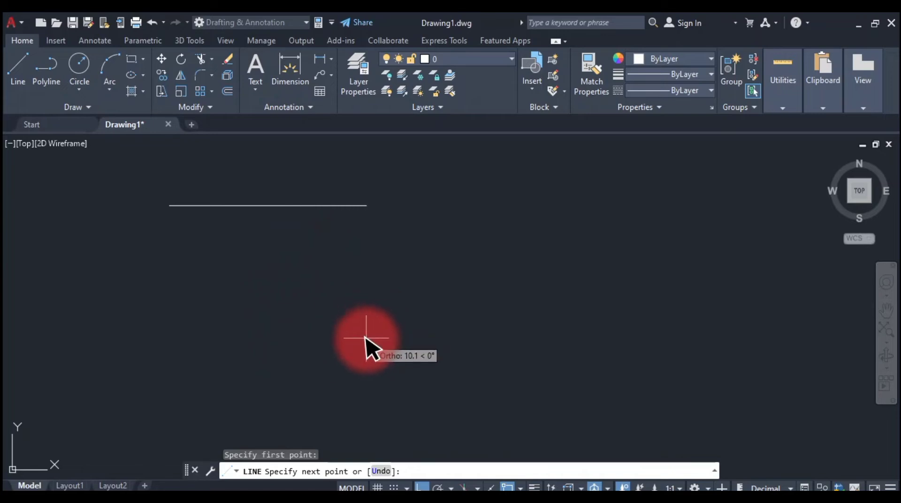
{"action": "left_click", "coordinate": [422, 487]}
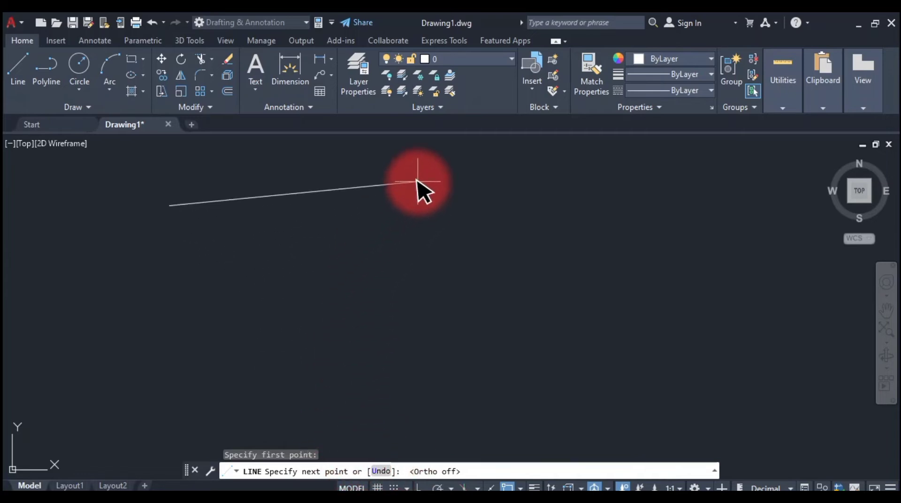
{"action": "left_click", "coordinate": [419, 207]}
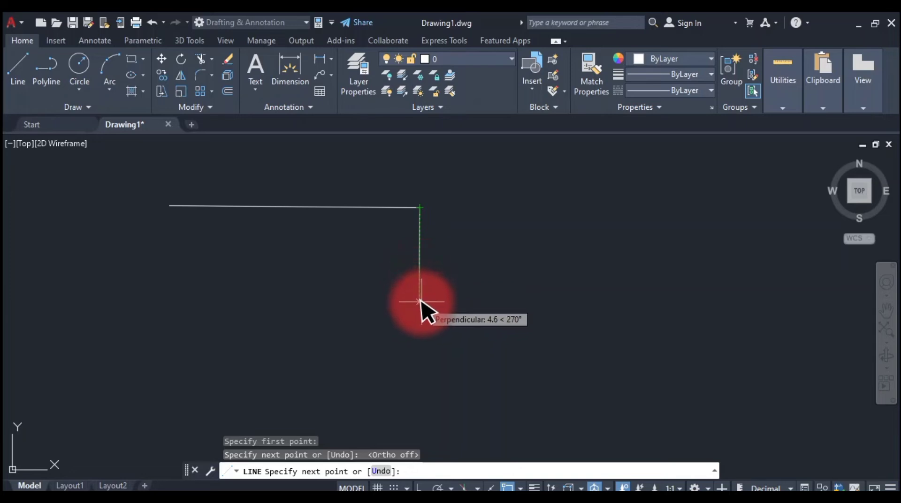
{"action": "left_click", "coordinate": [420, 301]}
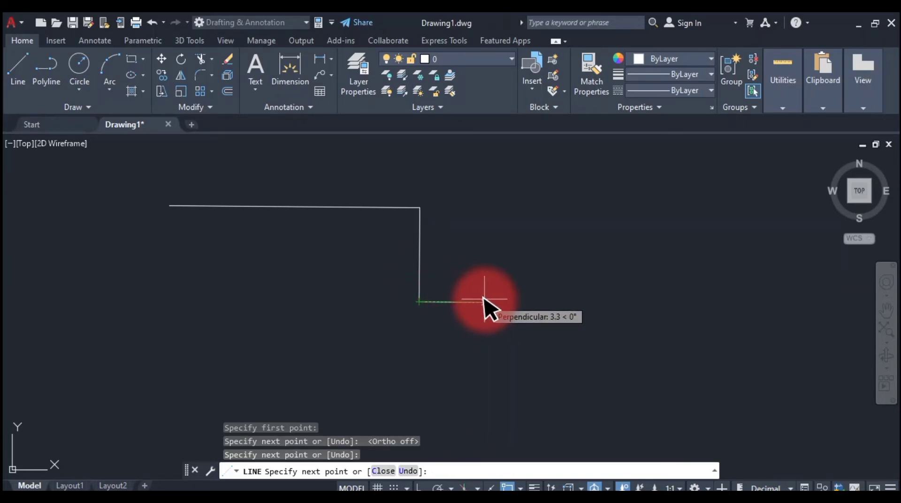
{"action": "left_click", "coordinate": [484, 302]}
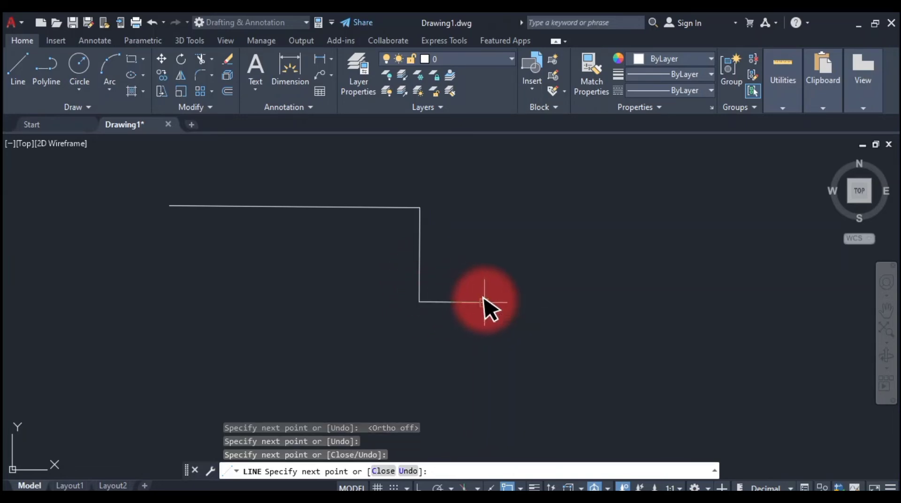
{"action": "left_click", "coordinate": [485, 244]}
{"action": "left_click", "coordinate": [530, 245]}
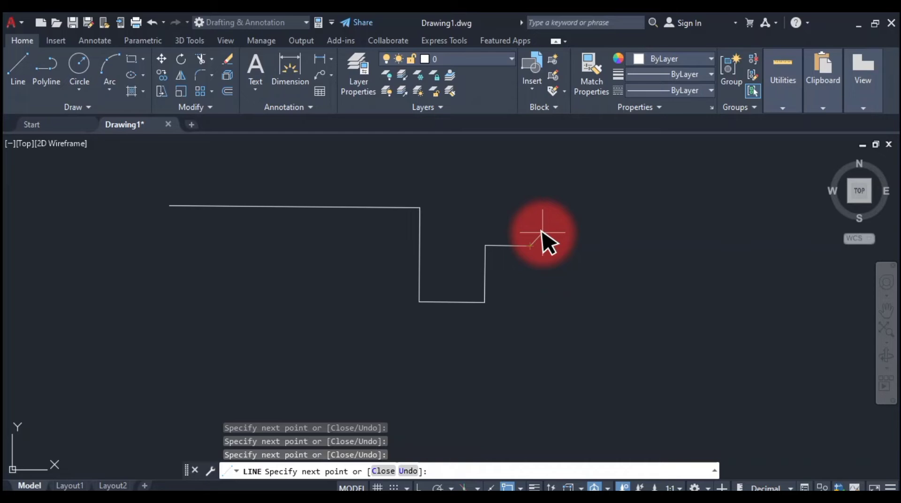
{"action": "key", "text": "Escape"}
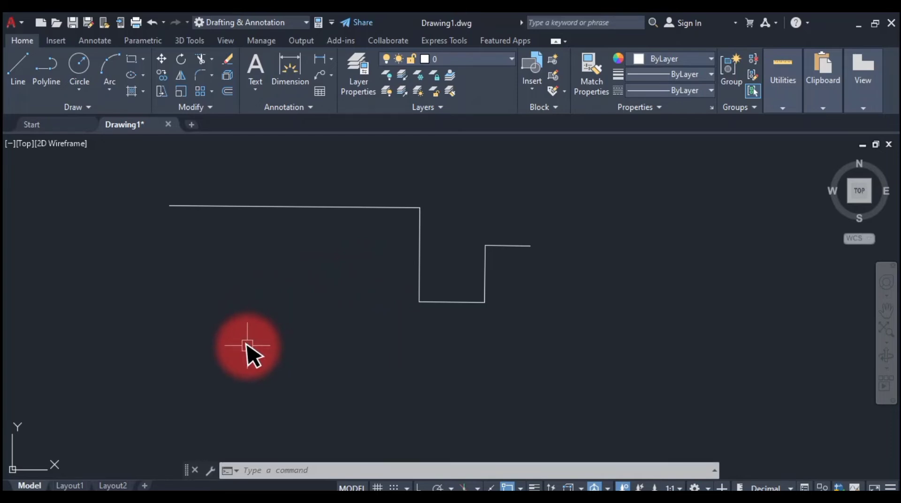
- Draw a separate single, nearly horizontal line segment below and to the left of the stepped line
{"action": "type", "text": "l"}
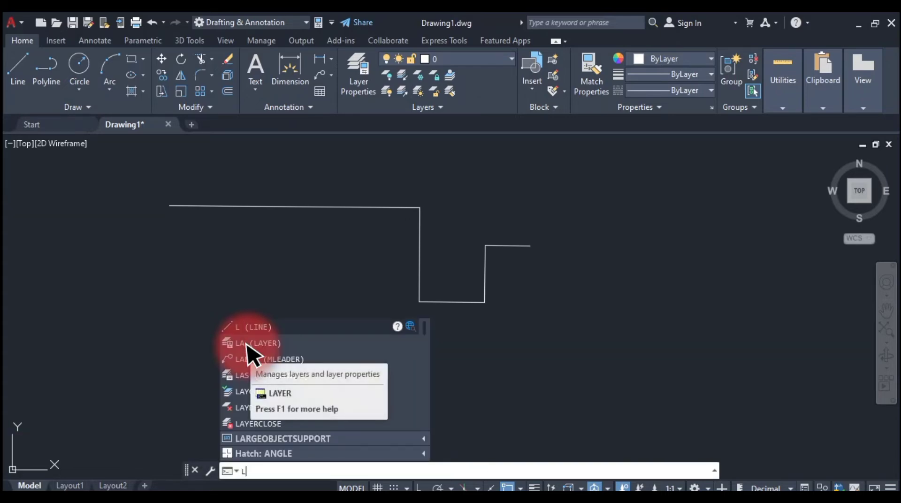
{"action": "key", "text": "space"}
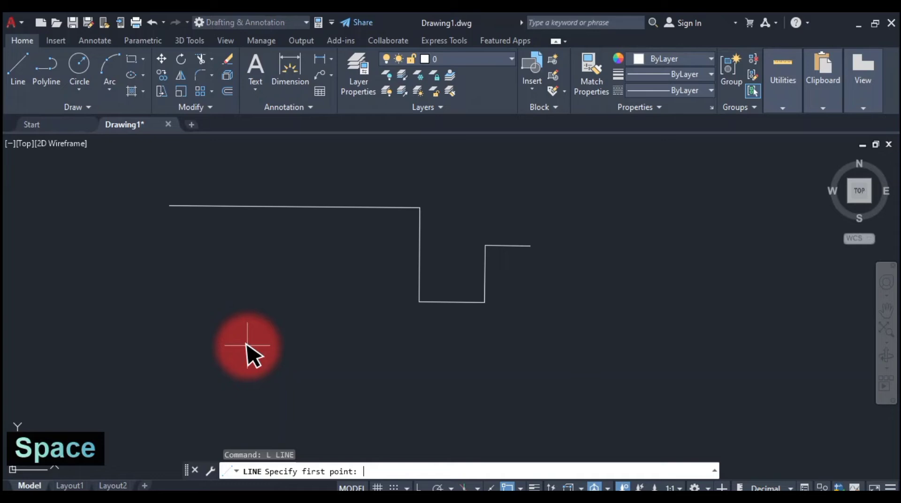
{"action": "left_click", "coordinate": [91, 324]}
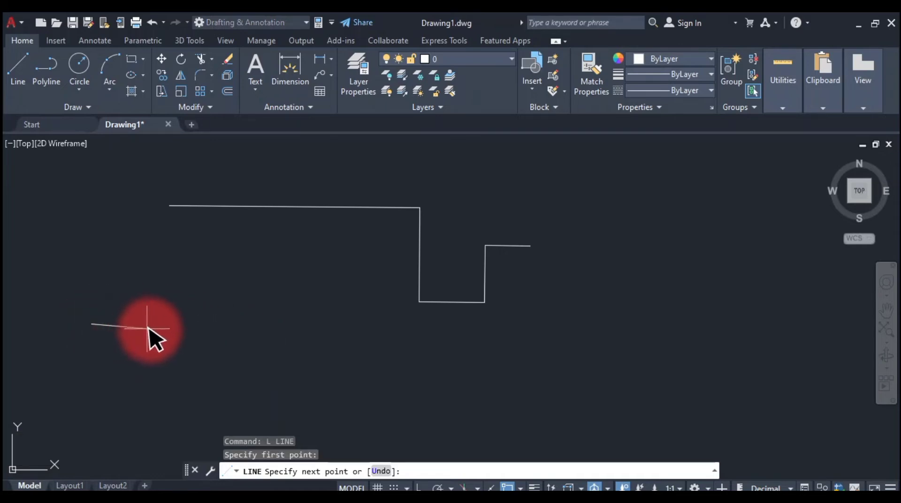
{"action": "left_click", "coordinate": [219, 321]}
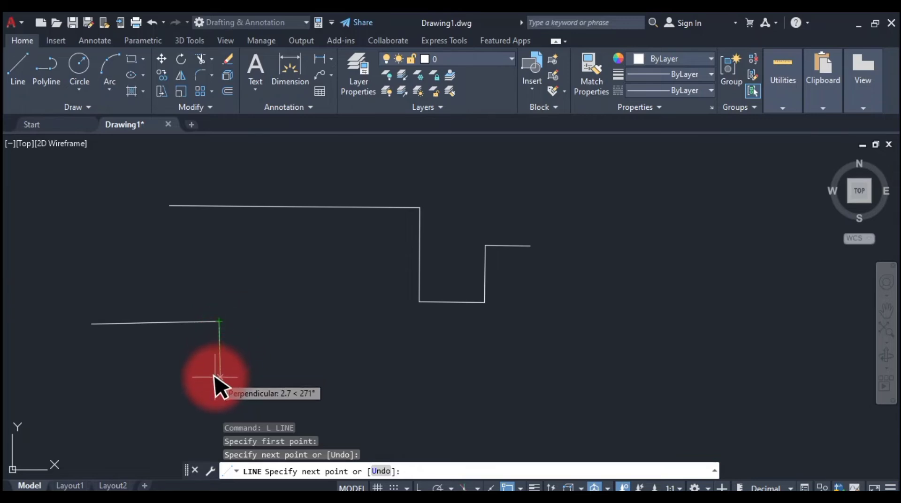
{"action": "key", "text": "Escape"}
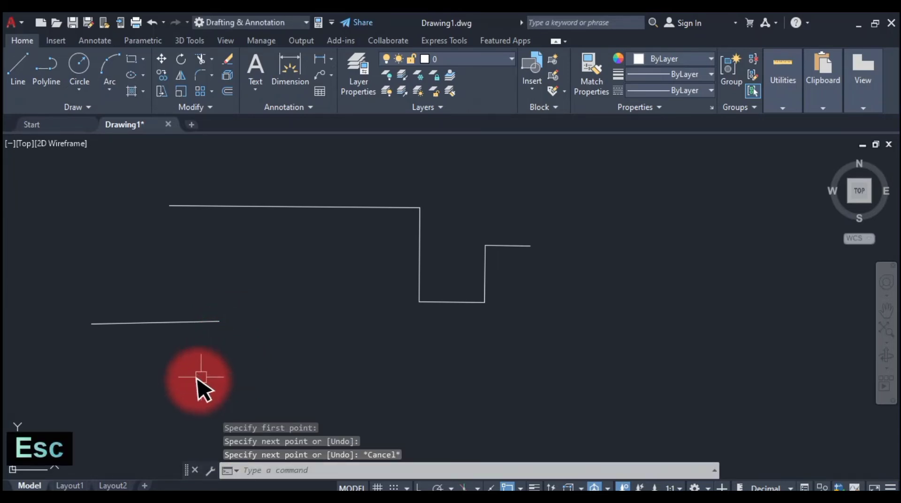
{"action": "left_click", "coordinate": [167, 322]}
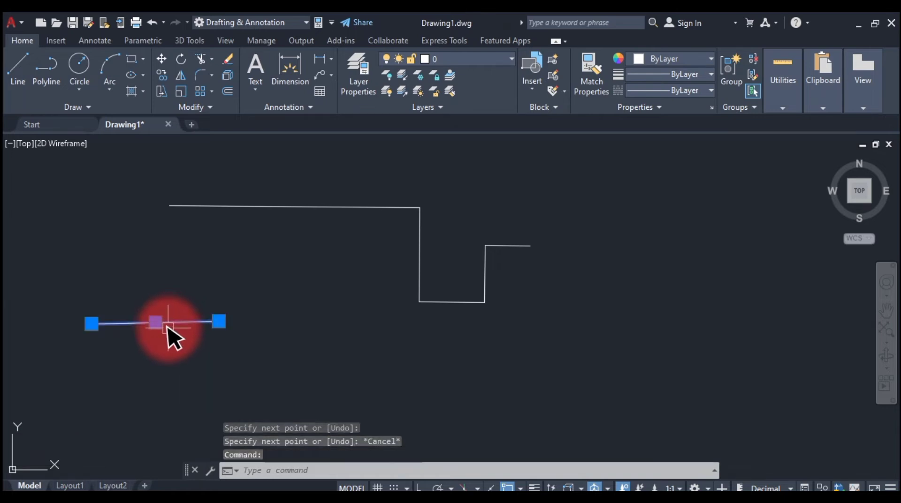
{"action": "key", "text": "Escape"}
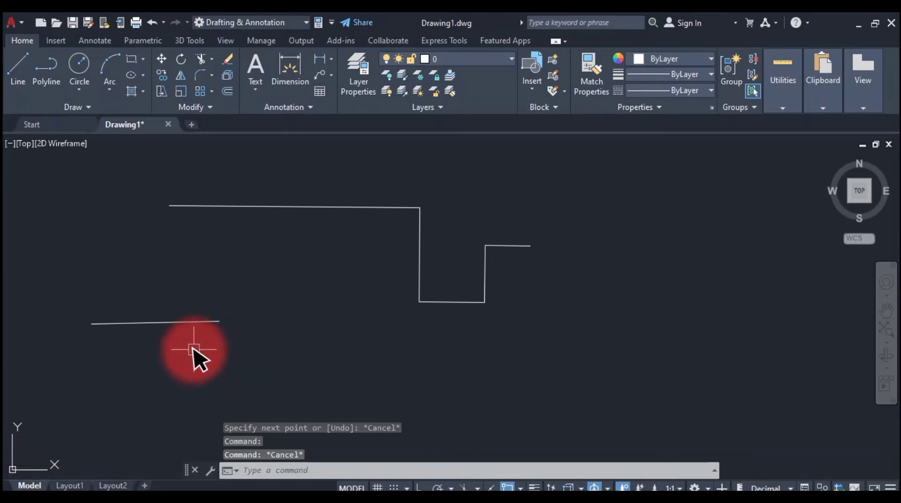
{"action": "key", "text": "F11"}
{"action": "key", "text": "F11"}
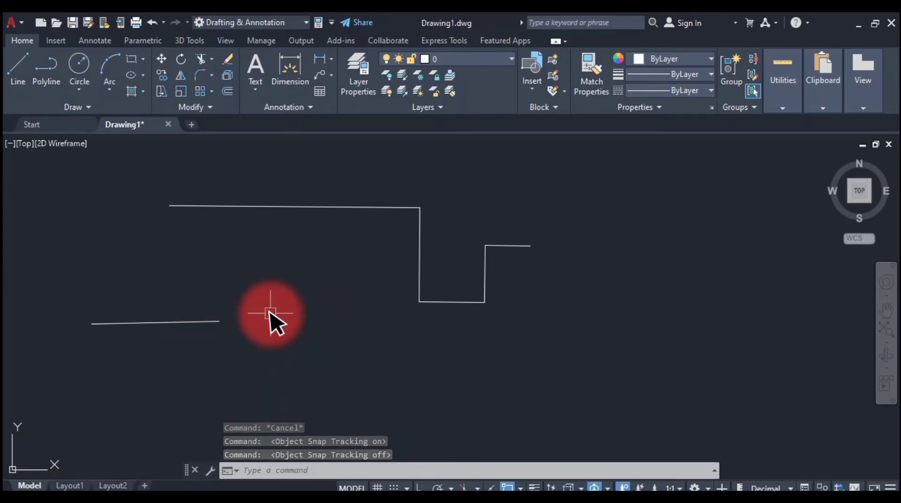
- Draw a zigzag of four slanted line segments below the stepped line, continuing with a vertical drop and a horizontal segment about 5.8 long
{"action": "type", "text": "1"}
{"action": "key", "text": "space"}
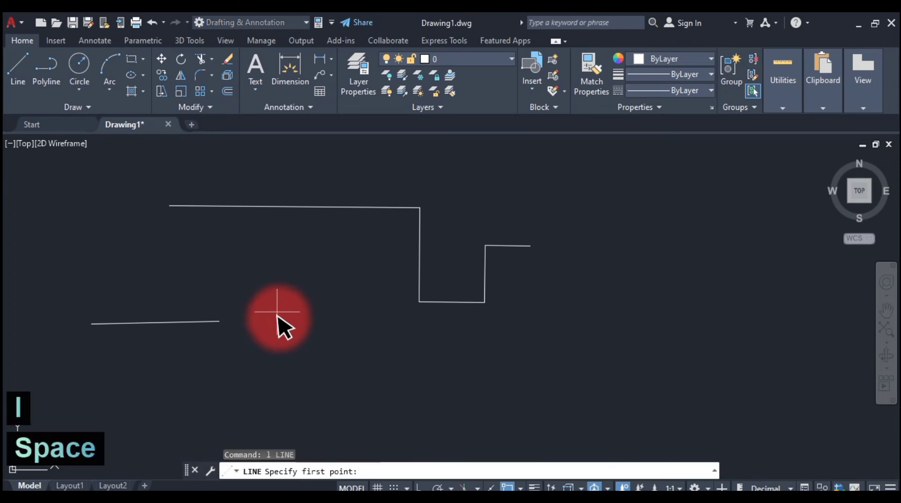
{"action": "left_click", "coordinate": [300, 334]}
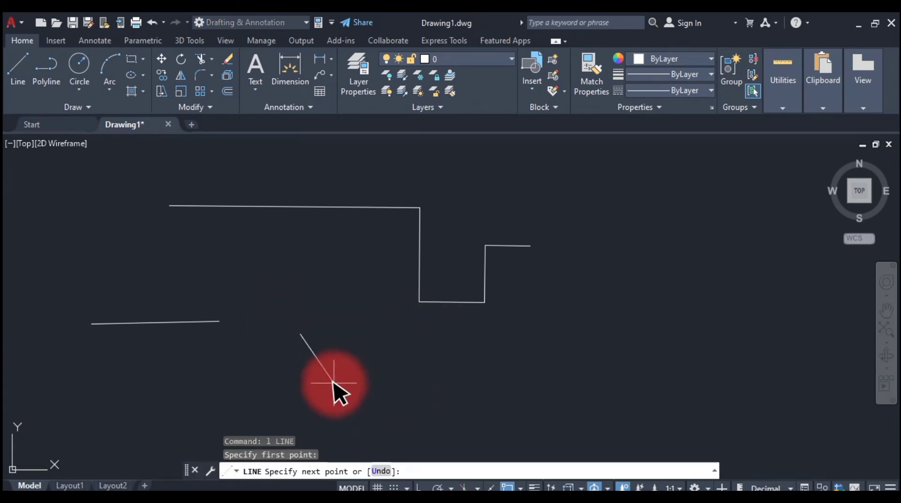
{"action": "left_click", "coordinate": [377, 395]}
{"action": "left_click", "coordinate": [432, 327]}
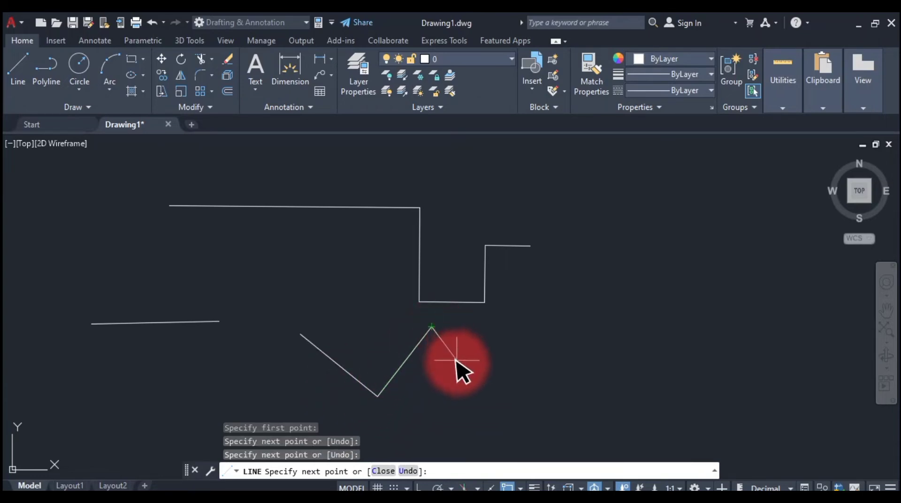
{"action": "left_click", "coordinate": [513, 413]}
{"action": "left_click", "coordinate": [594, 249]}
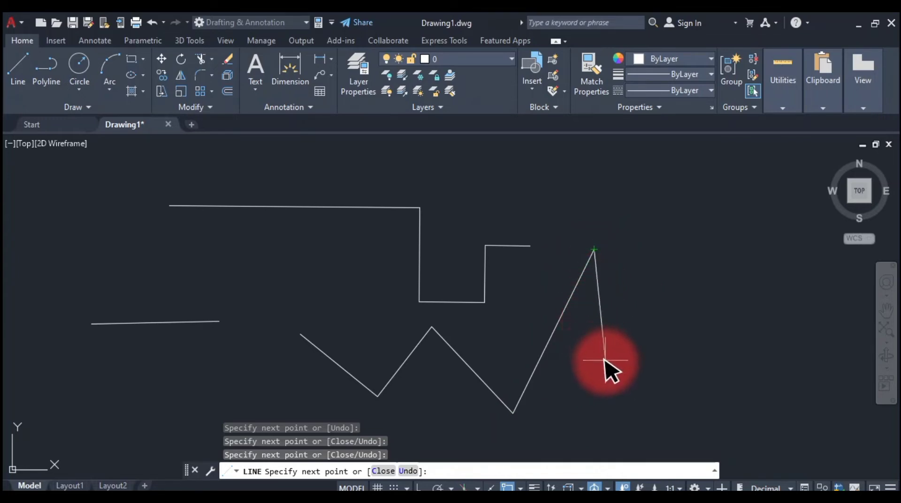
{"action": "left_click", "coordinate": [595, 391]}
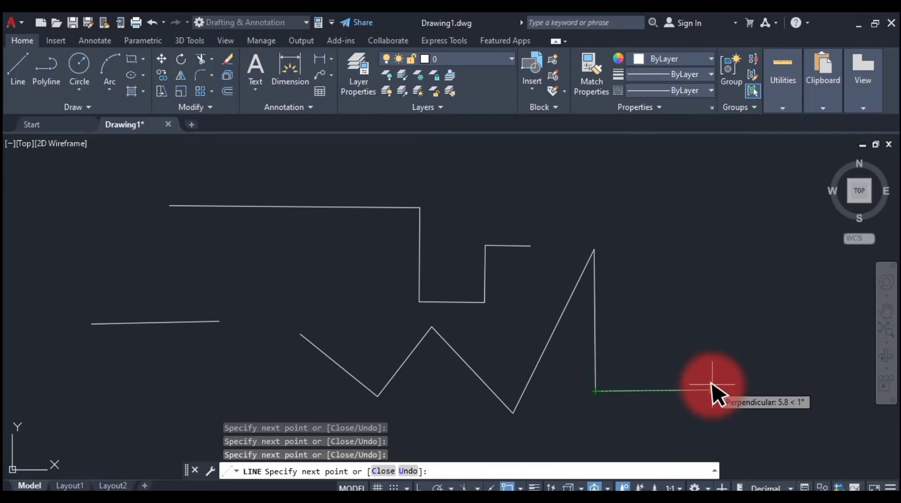
{"action": "left_click", "coordinate": [712, 389]}
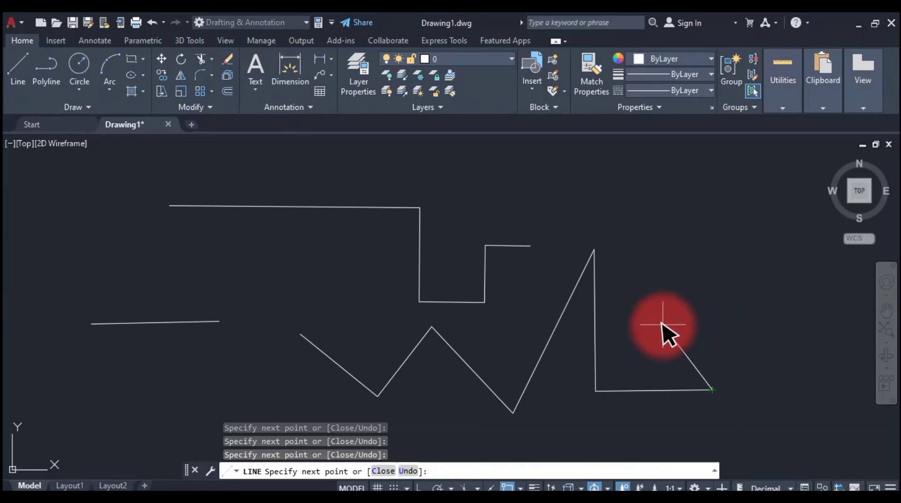
- Turn Ortho on and continue the zigzag line upward about 6.2, adding further horizontal and vertical segments looping back over the stepped line, ending the line
{"action": "key", "text": "F8"}
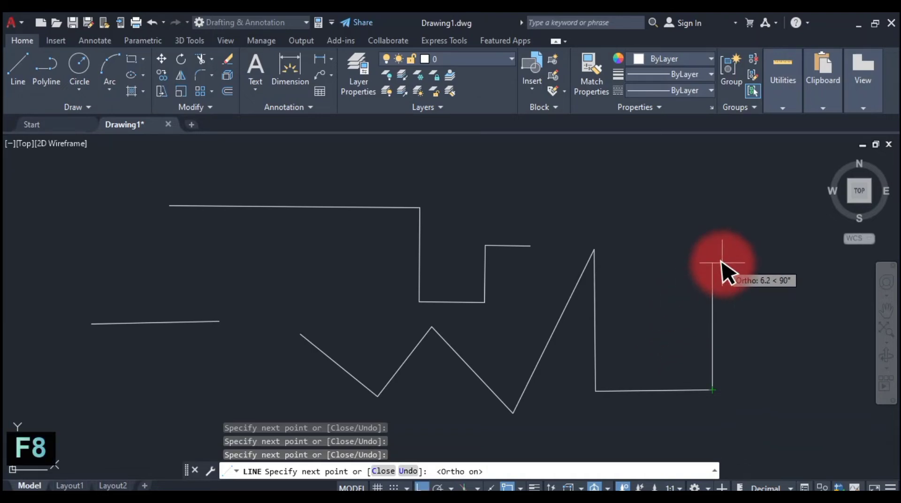
{"action": "left_click", "coordinate": [711, 265]}
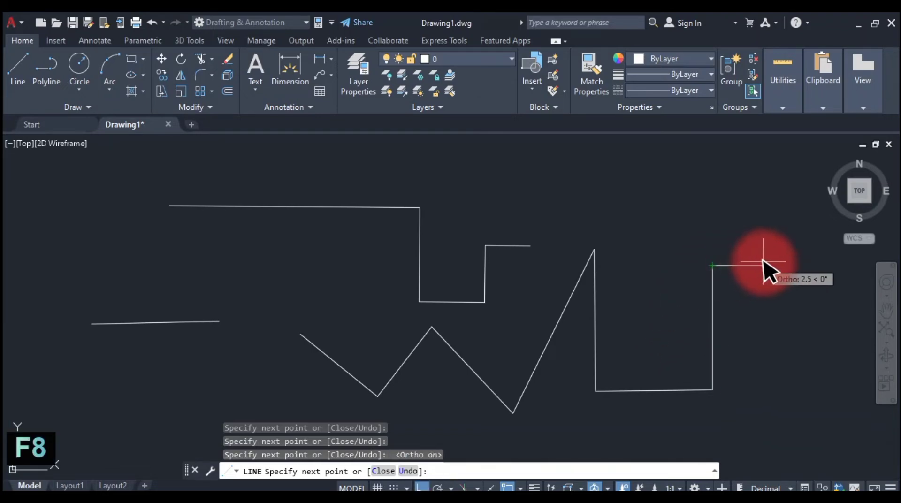
{"action": "left_click", "coordinate": [757, 223]}
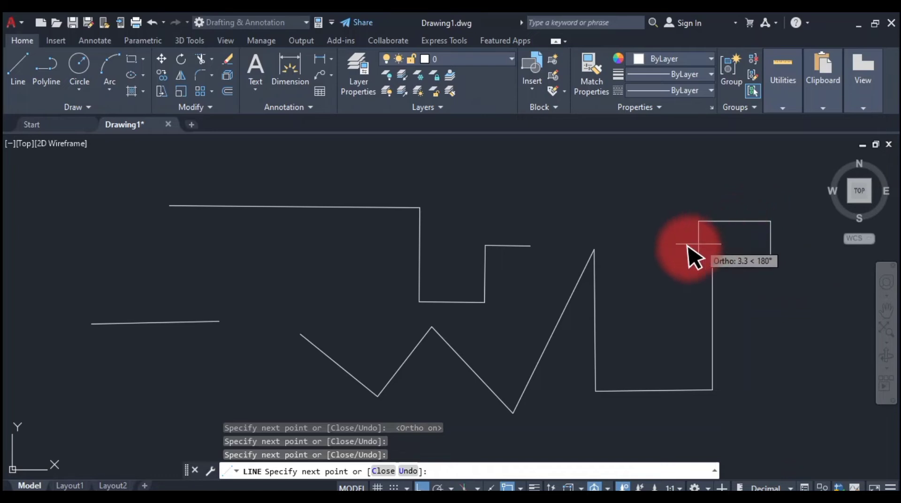
{"action": "left_click", "coordinate": [653, 254]}
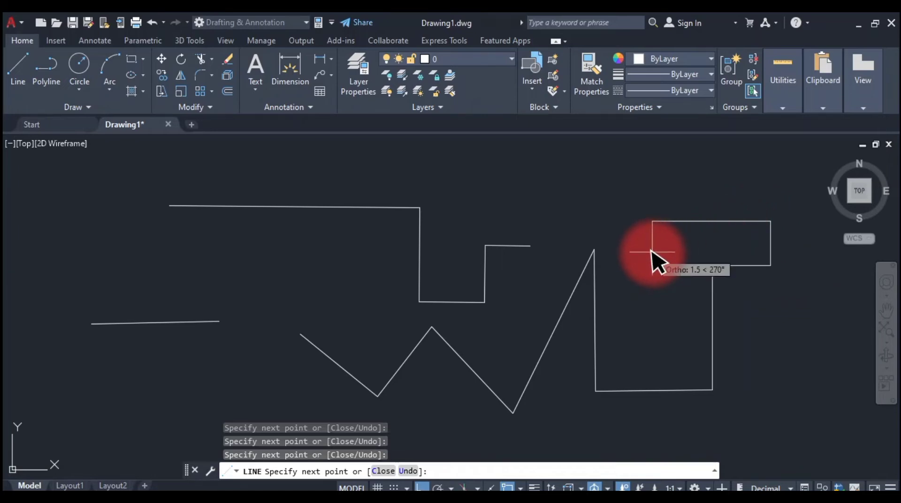
{"action": "left_click", "coordinate": [648, 324]}
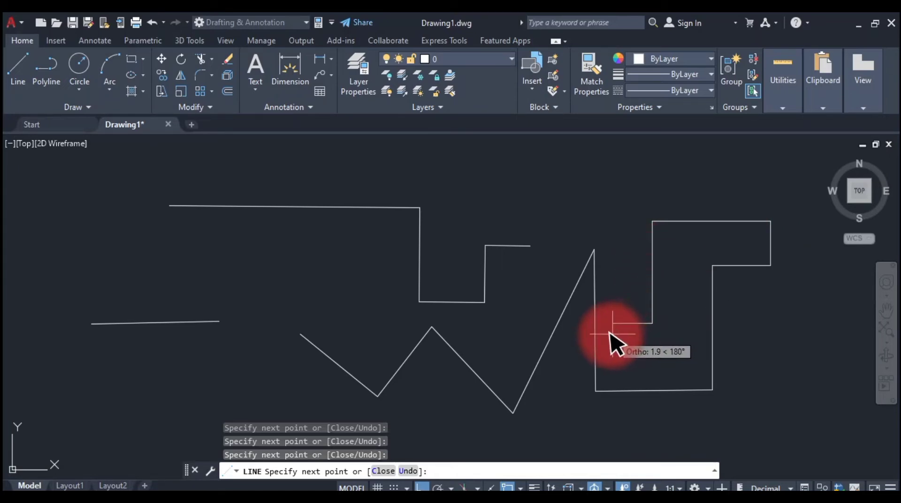
{"action": "left_click", "coordinate": [529, 335]}
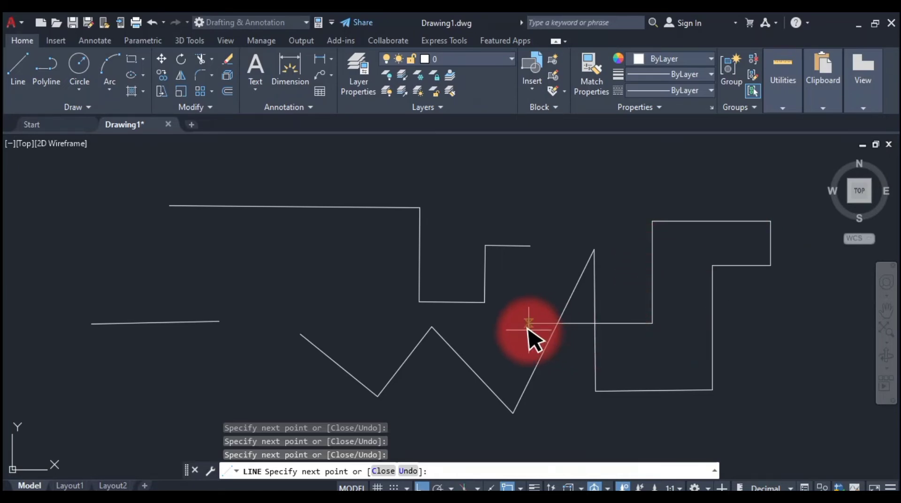
{"action": "left_click", "coordinate": [516, 200]}
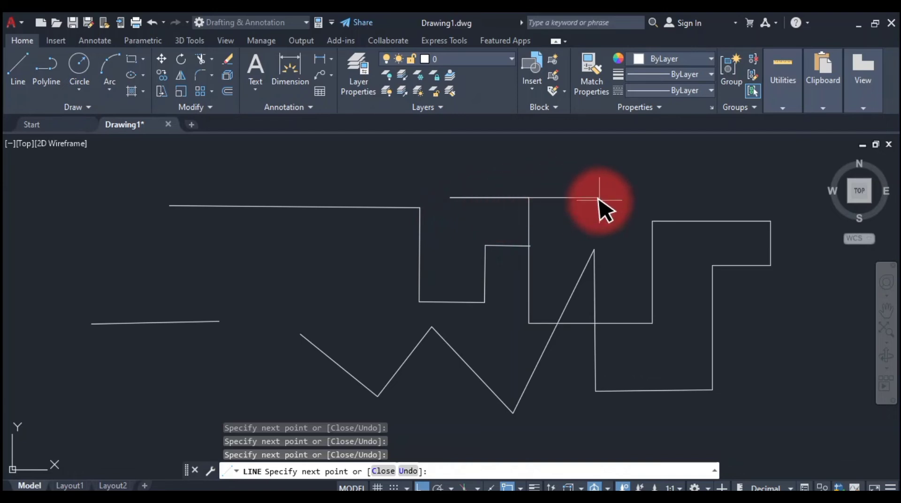
{"action": "key", "text": "Escape"}
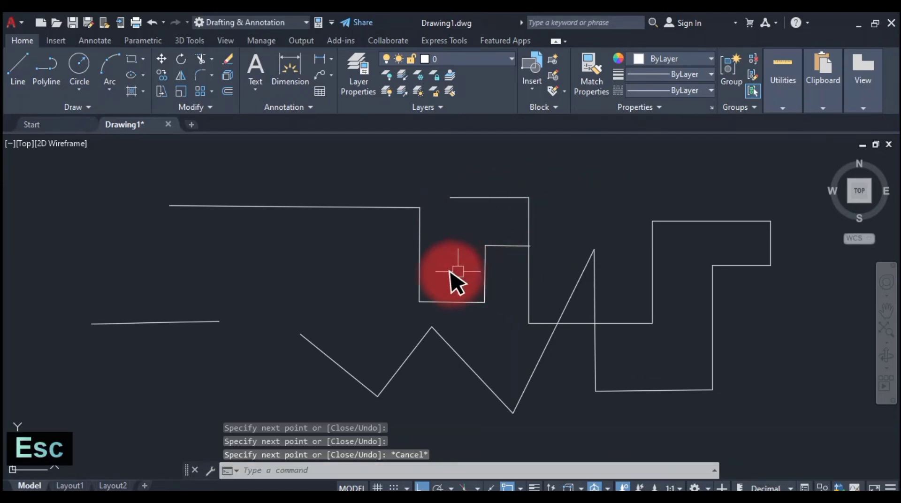
- Erase the second slanted segment of the zigzag, the one rising to its first peak
{"action": "scroll", "coordinate": [470, 242], "scroll_direction": "down", "scroll_amount": 2}
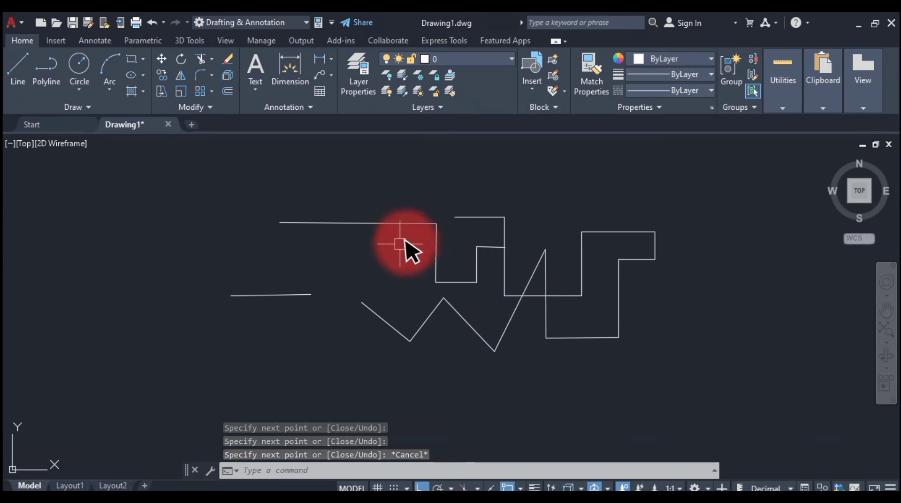
{"action": "scroll", "coordinate": [516, 256], "scroll_direction": "up", "scroll_amount": 2}
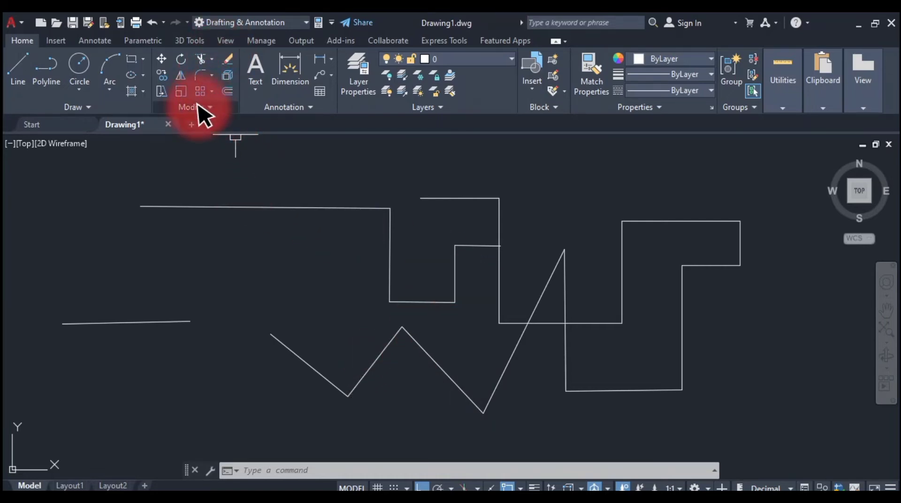
{"action": "left_click", "coordinate": [228, 61]}
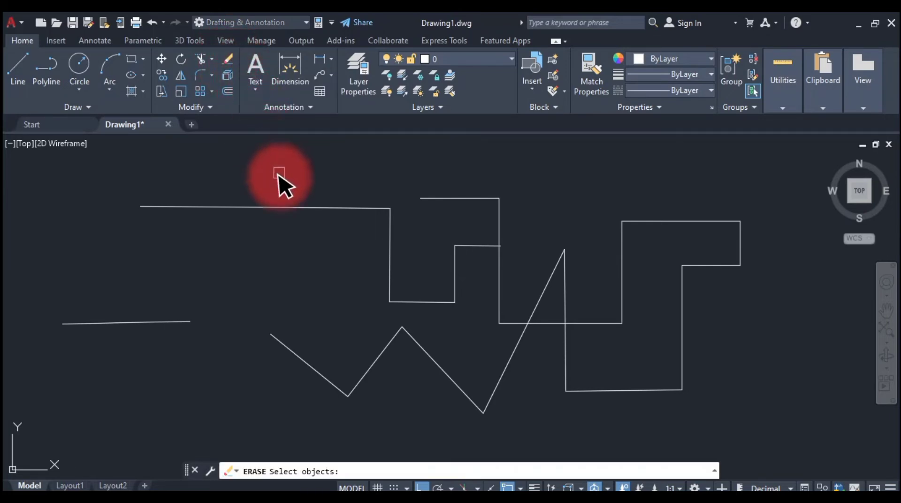
{"action": "left_click", "coordinate": [382, 353]}
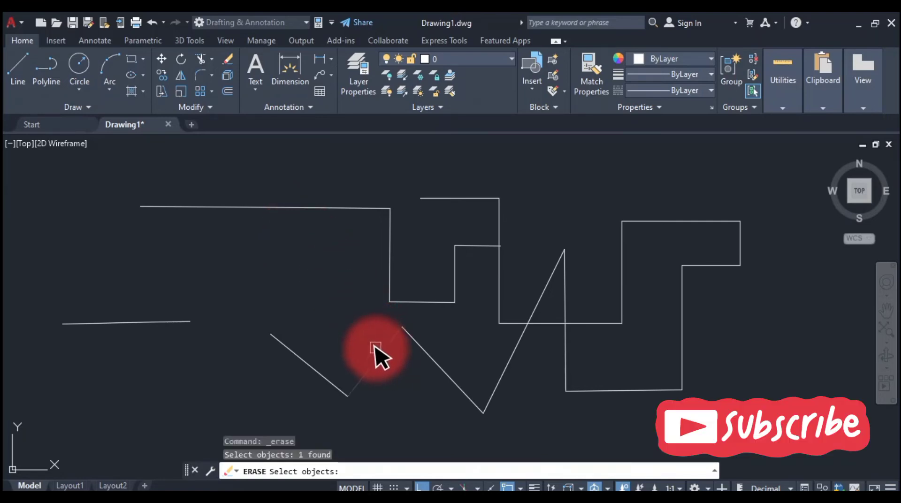
{"action": "key", "text": "space"}
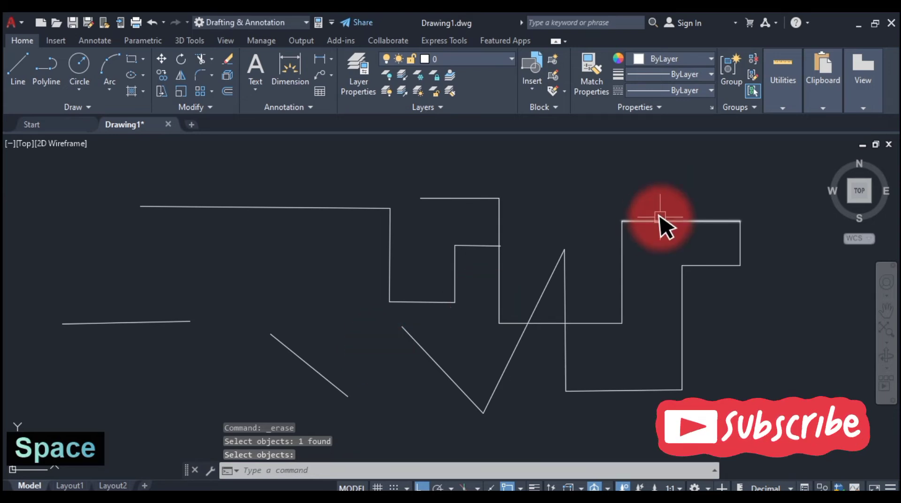
- Erase the isolated slanted line segment lying between the short near-horizontal line and the V-shaped lines
{"action": "left_click", "coordinate": [327, 376]}
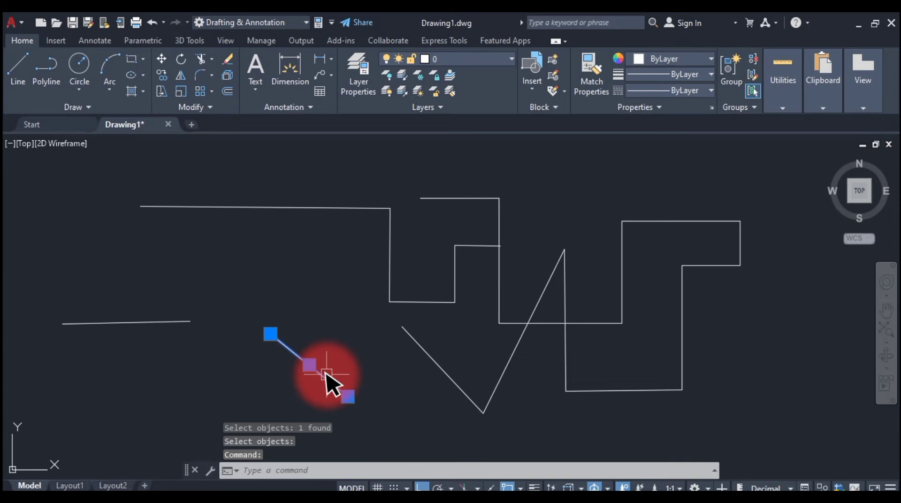
{"action": "right_click", "coordinate": [327, 376]}
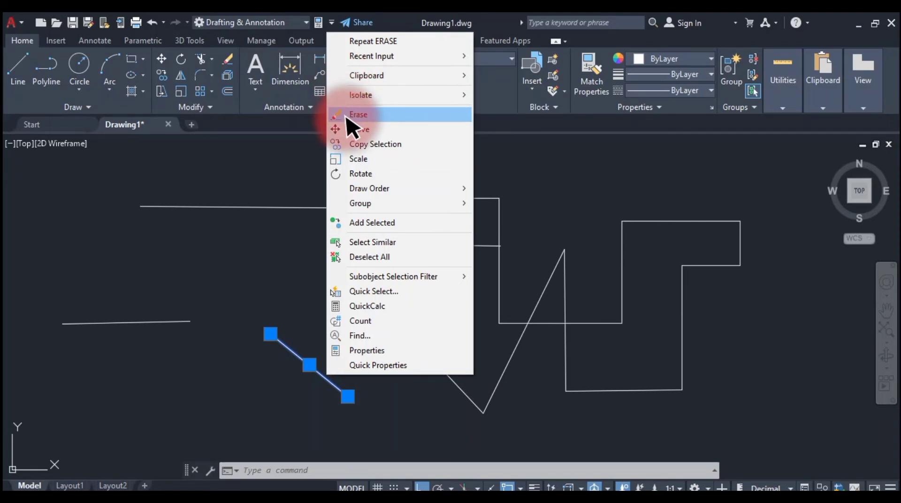
{"action": "left_click", "coordinate": [353, 126]}
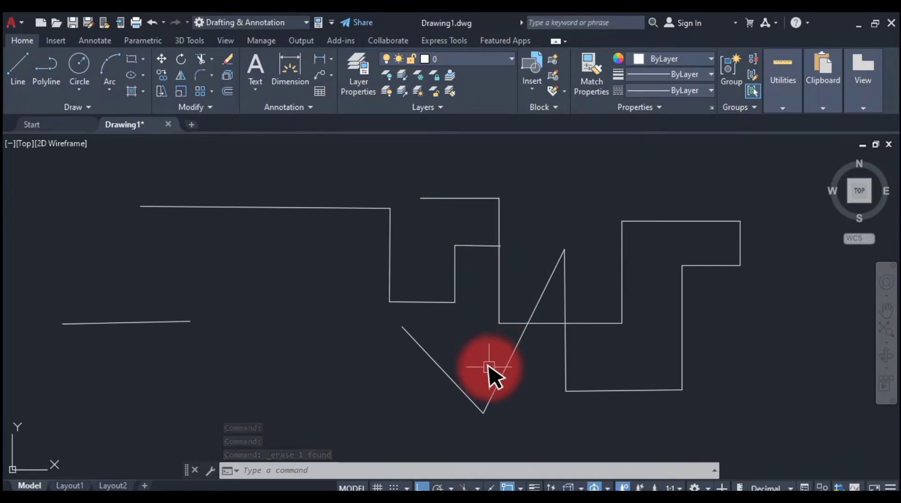
- Erase the two slanted segments of the V shape, first the descending one and then the long rising one
{"action": "left_click", "coordinate": [431, 363]}
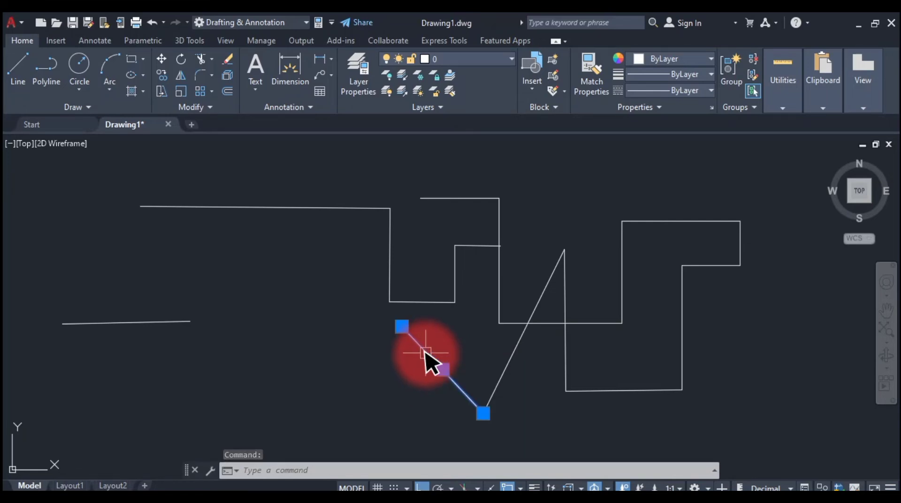
{"action": "mouse_move", "coordinate": [431, 363]}
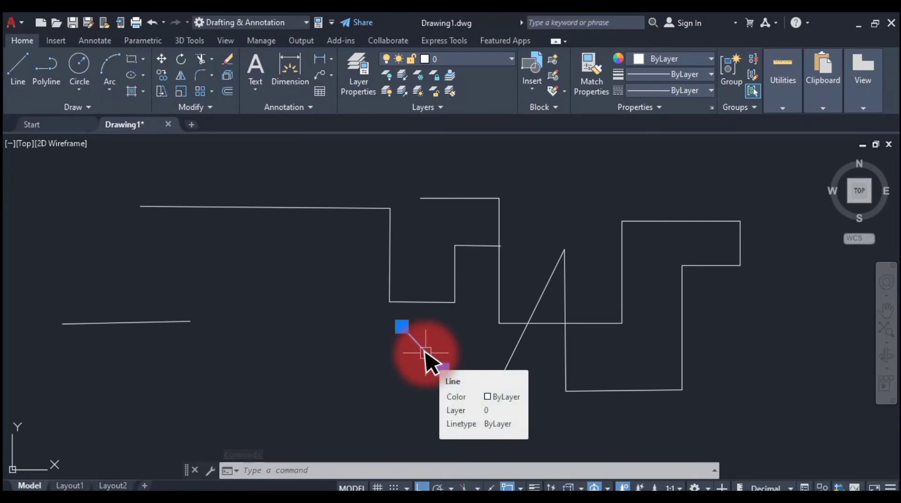
{"action": "key", "text": "Delete"}
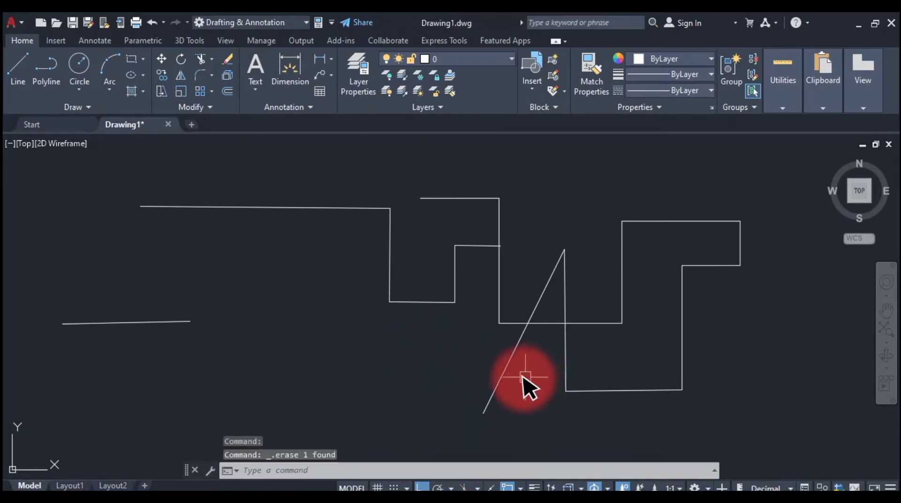
{"action": "left_click", "coordinate": [501, 380]}
{"action": "key", "text": "Delete"}
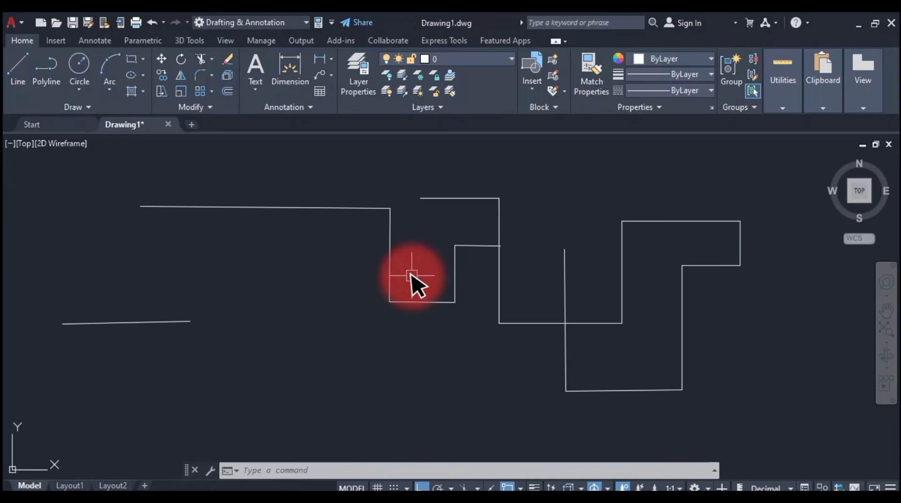
- Erase all the remaining lines in the drawing at once
{"action": "key", "text": "ctrl+a"}
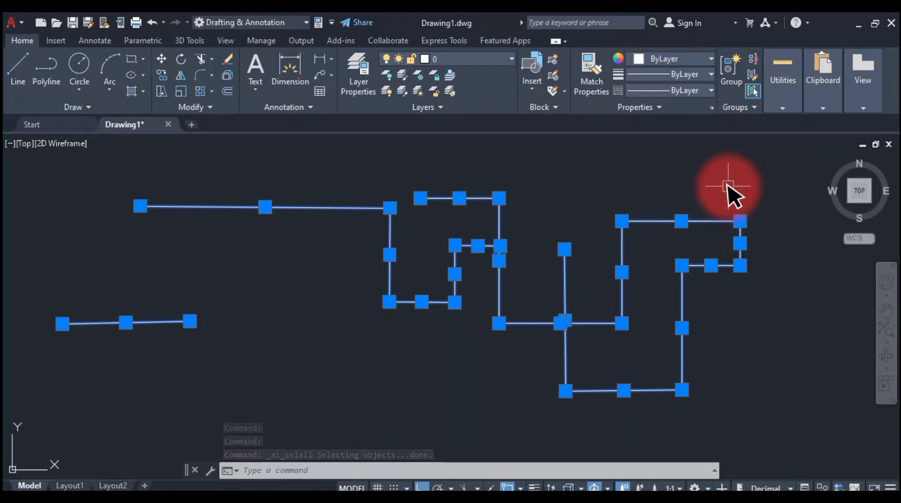
{"action": "key", "text": "Delete"}
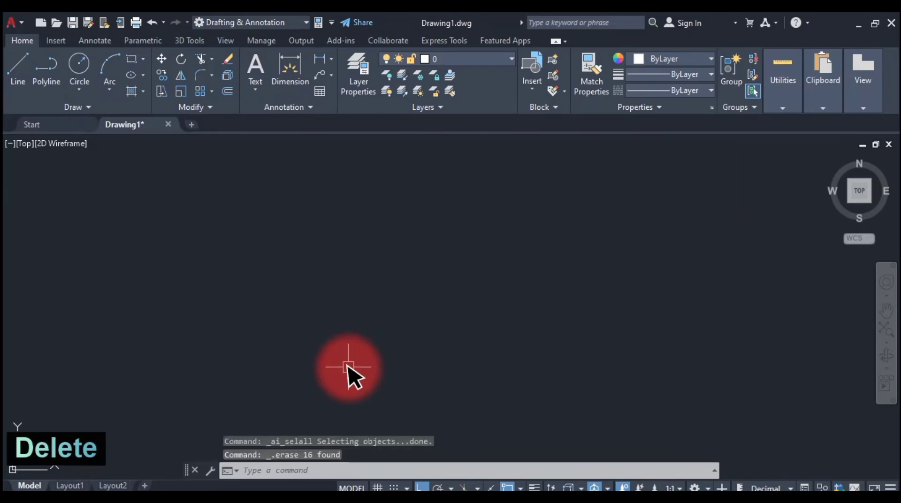
{"action": "key", "text": "F11"}
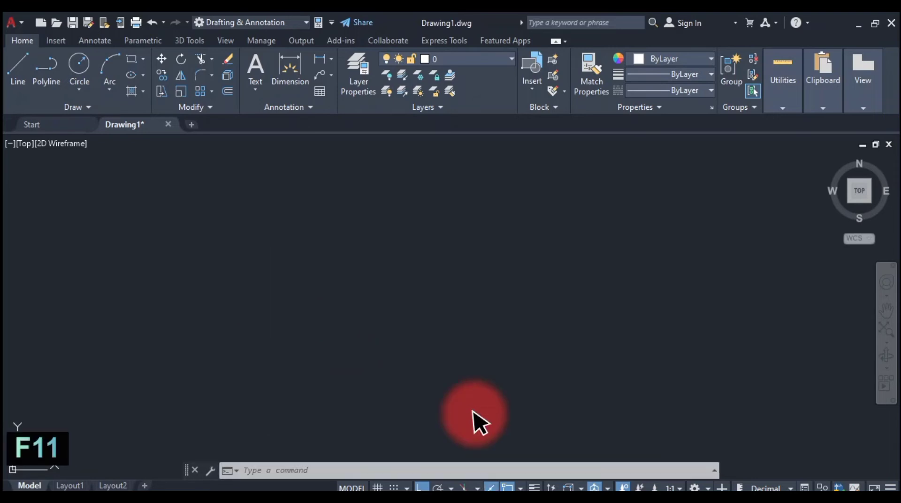
{"action": "left_click", "coordinate": [289, 364]}
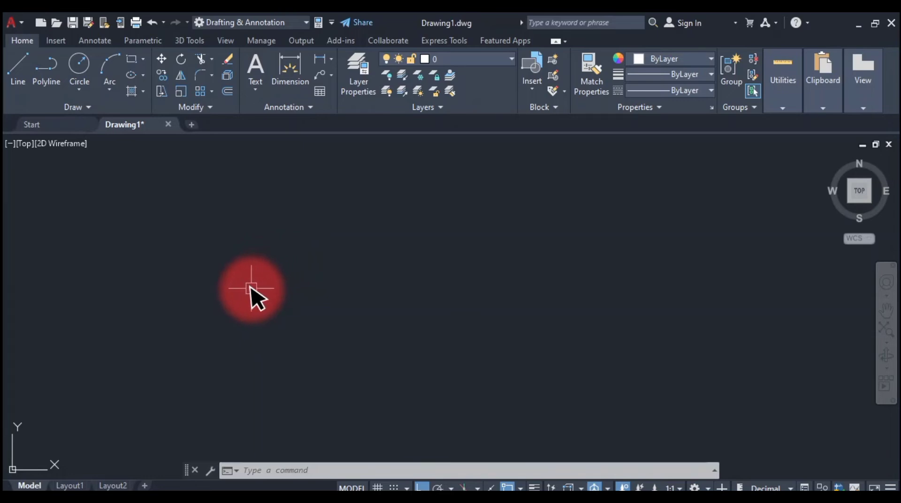
- Draw a single horizontal line exactly 10 units long in the upper-left part of the empty drawing
{"action": "type", "text": "L"}
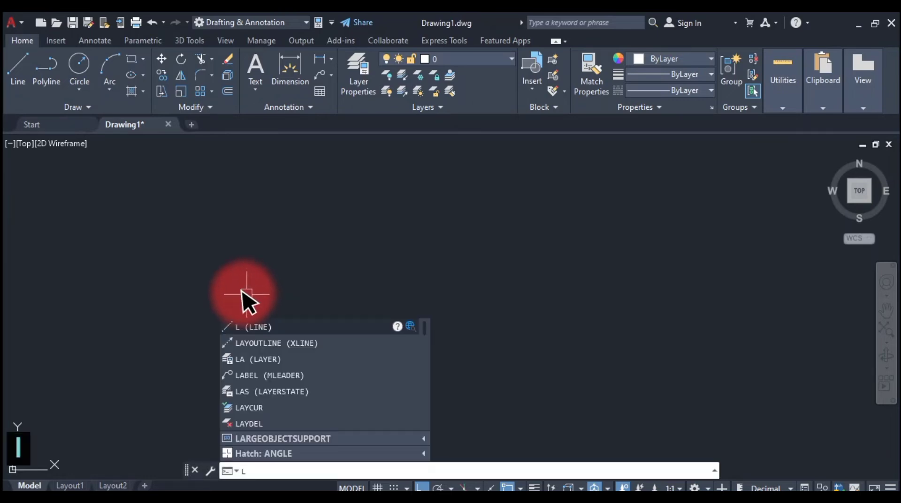
{"action": "key", "text": "space"}
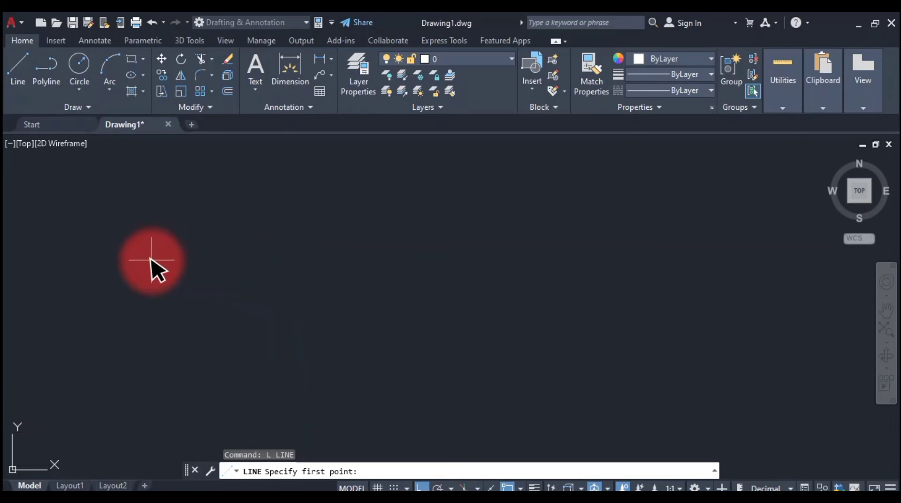
{"action": "left_click", "coordinate": [120, 215]}
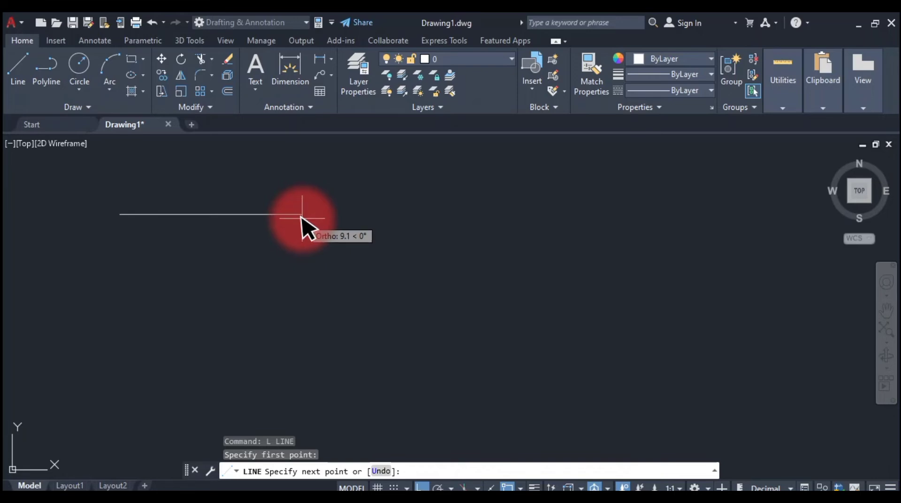
{"action": "type", "text": "1"}
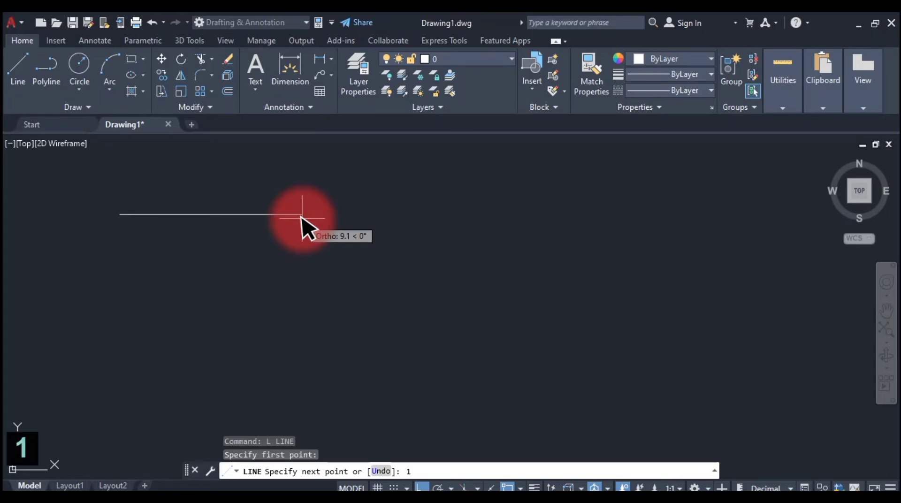
{"action": "type", "text": "0"}
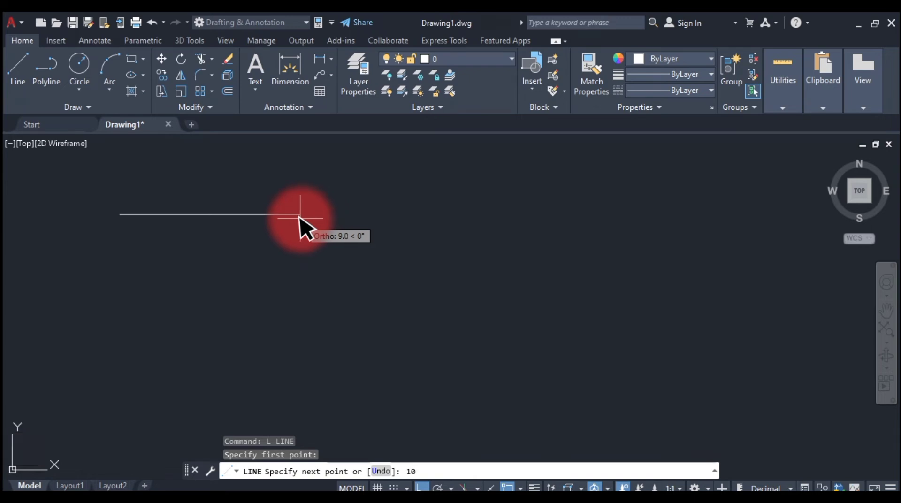
{"action": "key", "text": "Return"}
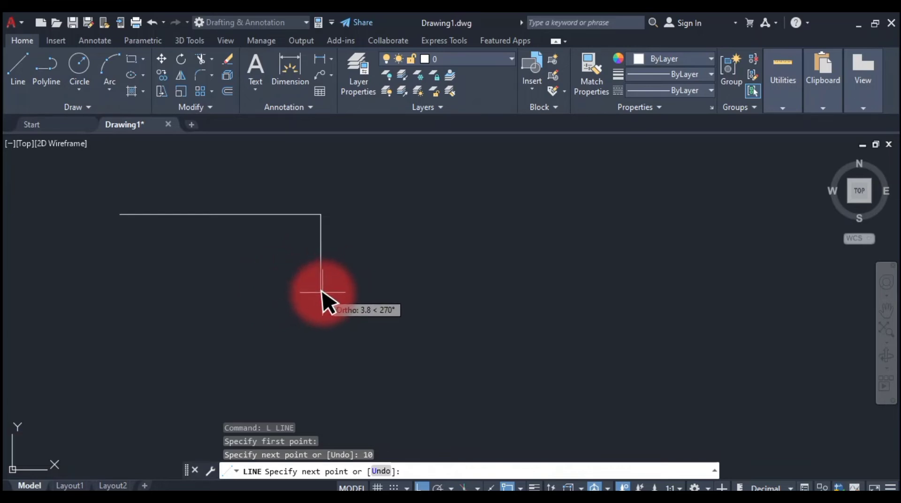
{"action": "key", "text": "Escape"}
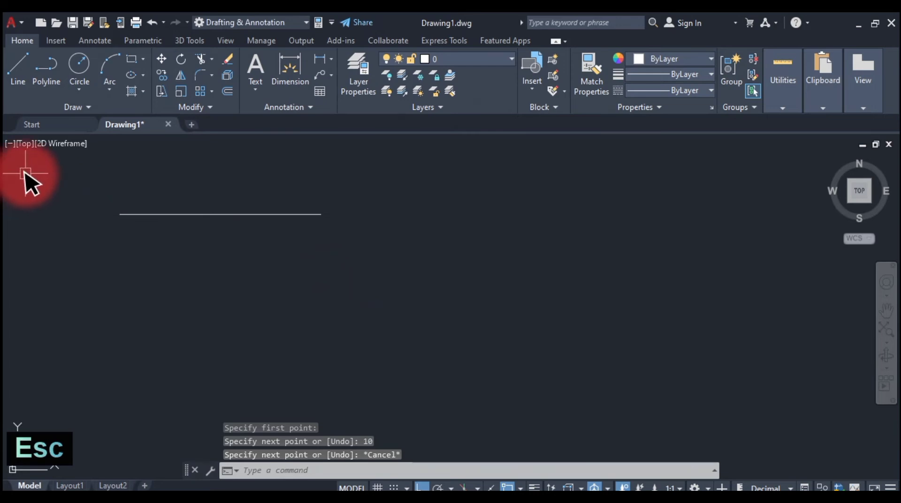
{"action": "scroll", "coordinate": [26, 174], "scroll_direction": "up", "scroll_amount": 2}
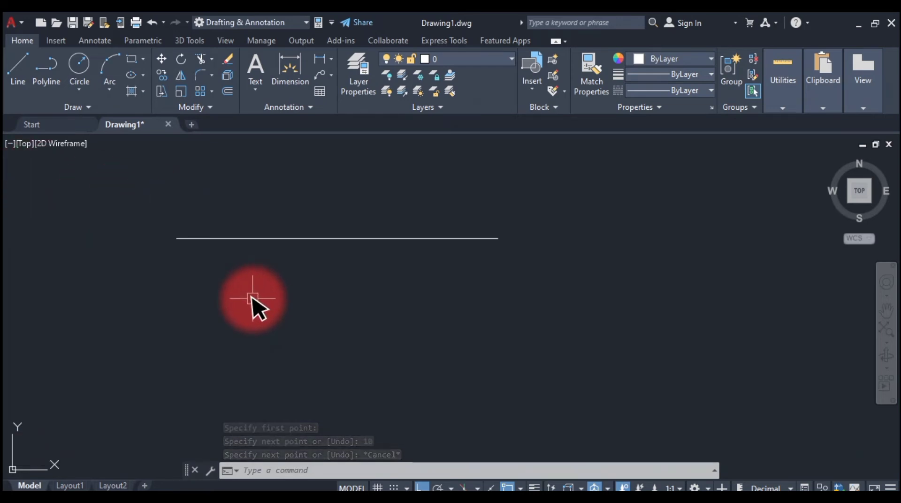
{"action": "type", "text": "dli"}
{"action": "key", "text": "space"}
{"action": "key", "text": "space"}
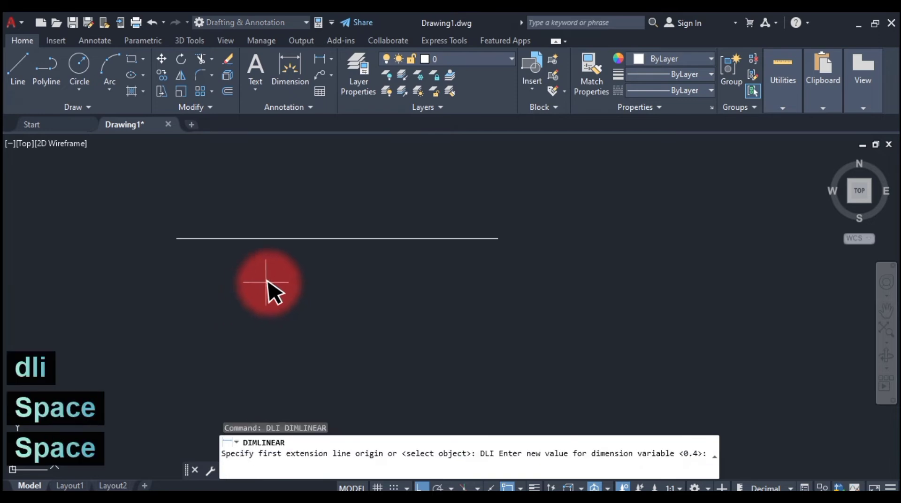
{"action": "left_click", "coordinate": [337, 239]}
{"action": "key", "text": "Escape"}
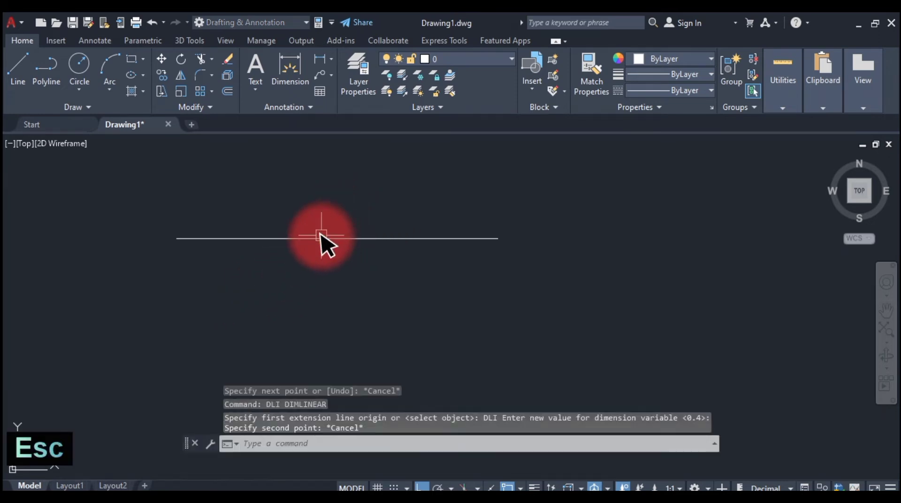
- Add a linear dimension to the horizontal line by selecting the line, placing the dimension just below it
{"action": "type", "text": "dli"}
{"action": "key", "text": "space"}
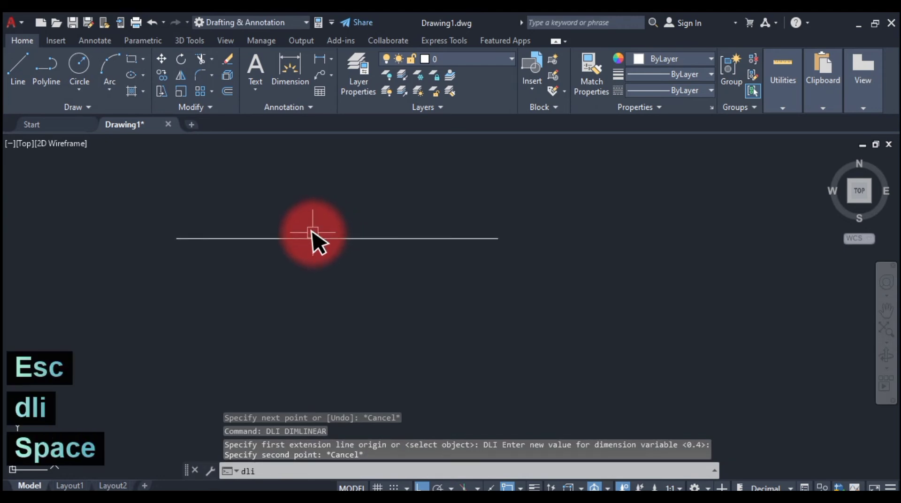
{"action": "key", "text": "space"}
{"action": "left_click", "coordinate": [309, 240]}
{"action": "left_click", "coordinate": [304, 282]}
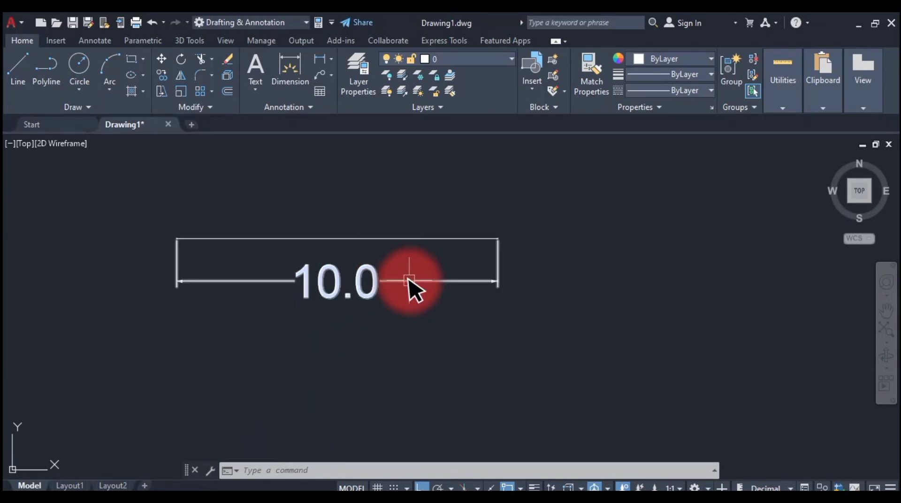
- Undo the linear dimension and erase the horizontal line it measured
{"action": "left_click", "coordinate": [407, 239]}
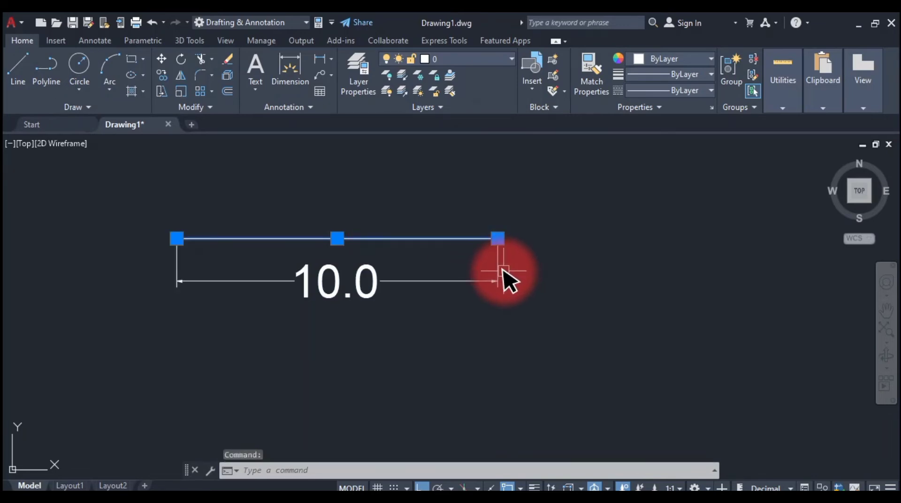
{"action": "key", "text": "ctrl+z"}
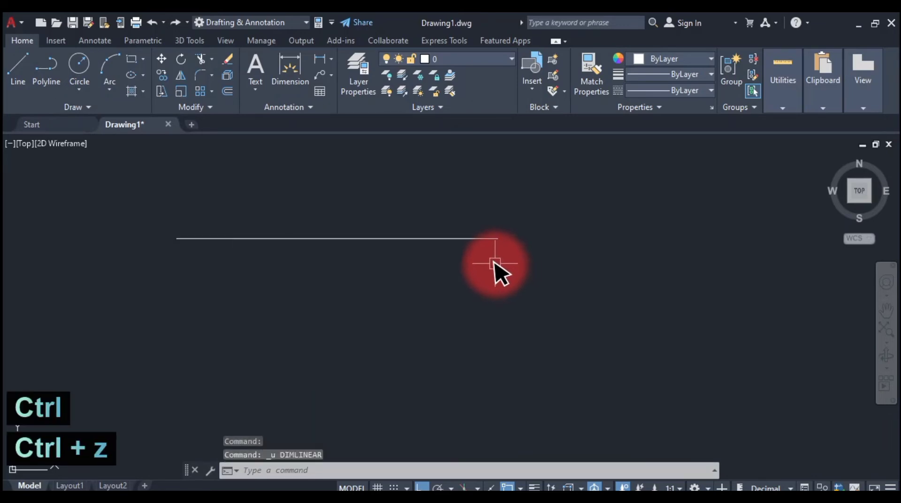
{"action": "key", "text": "ctrl+a"}
{"action": "key", "text": "Delete"}
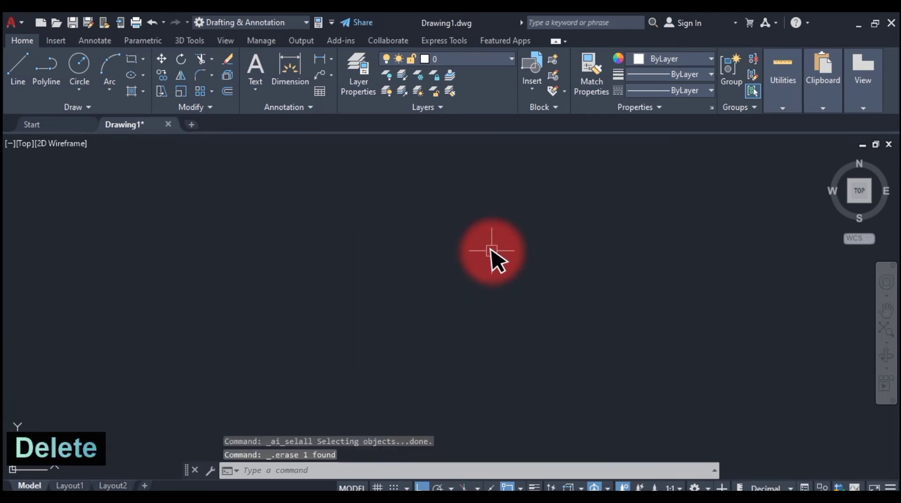
- Draw a single horizontal line exactly 5 units long in the upper-left part of the empty drawing
{"action": "type", "text": "l"}
{"action": "key", "text": "space"}
{"action": "left_click", "coordinate": [200, 243]}
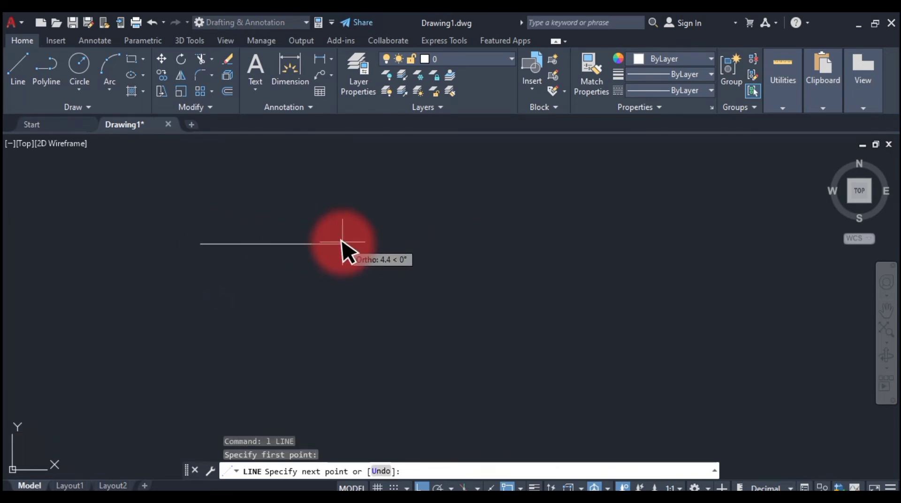
{"action": "type", "text": "5"}
{"action": "key", "text": "space"}
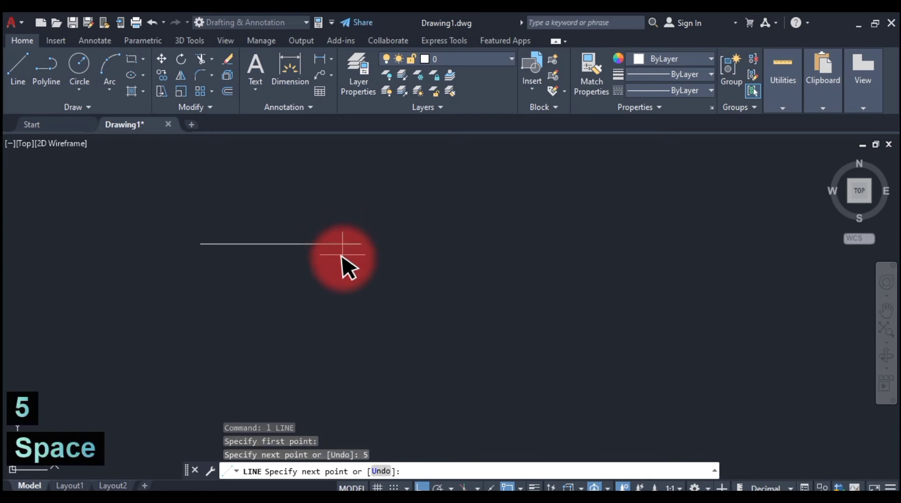
{"action": "key", "text": "Escape"}
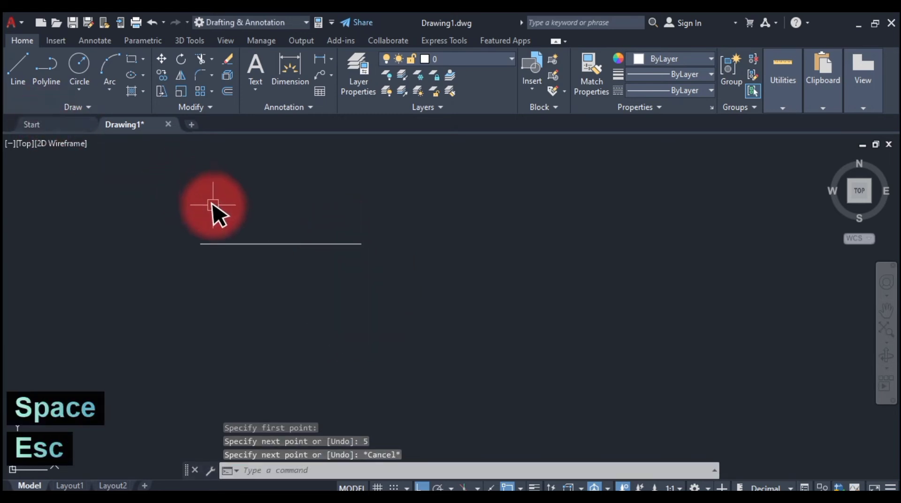
- Add a linear dimension just above the 5-unit line, and erase both the line and its dimension
{"action": "type", "text": "dli"}
{"action": "key", "text": "space"}
{"action": "key", "text": "space"}
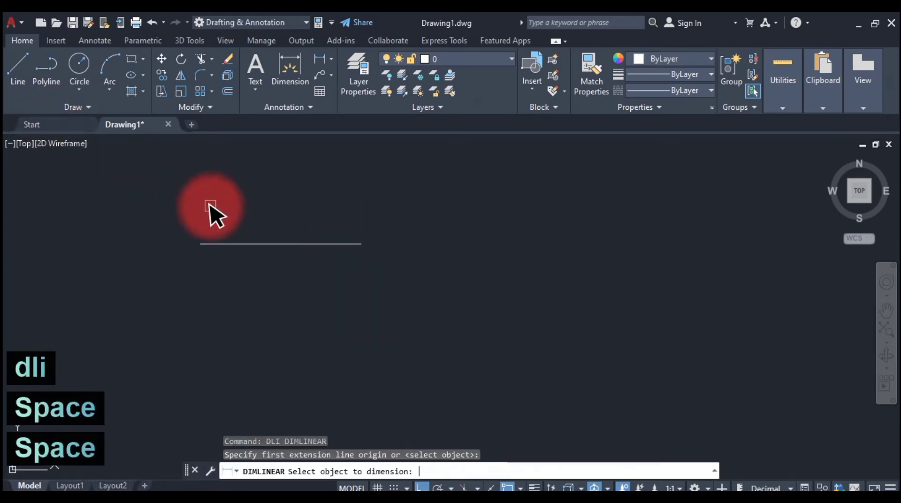
{"action": "left_click", "coordinate": [318, 244]}
{"action": "left_click", "coordinate": [319, 213]}
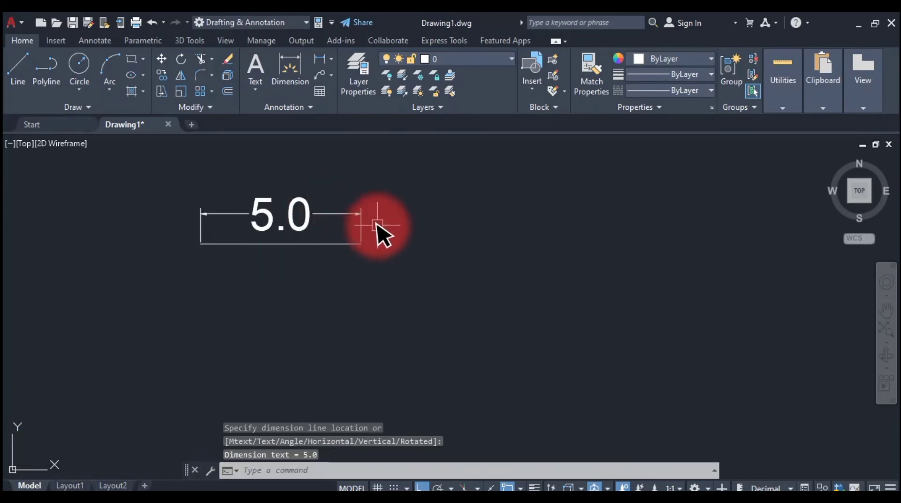
{"action": "key", "text": "ctrl+a"}
{"action": "key", "text": "Delete"}
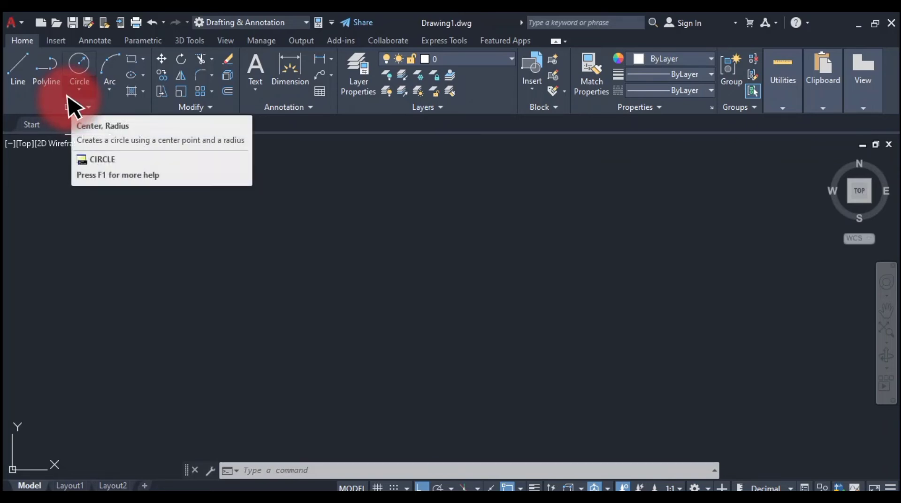
- Draw an open stepped polyline with seven alternating horizontal and vertical segments across the upper part of the empty drawing
{"action": "type", "text": "pl"}
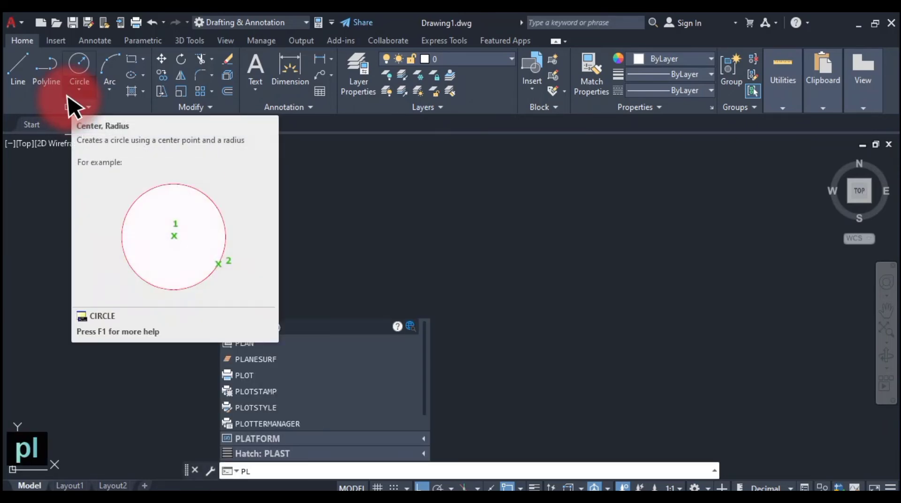
{"action": "key", "text": "space"}
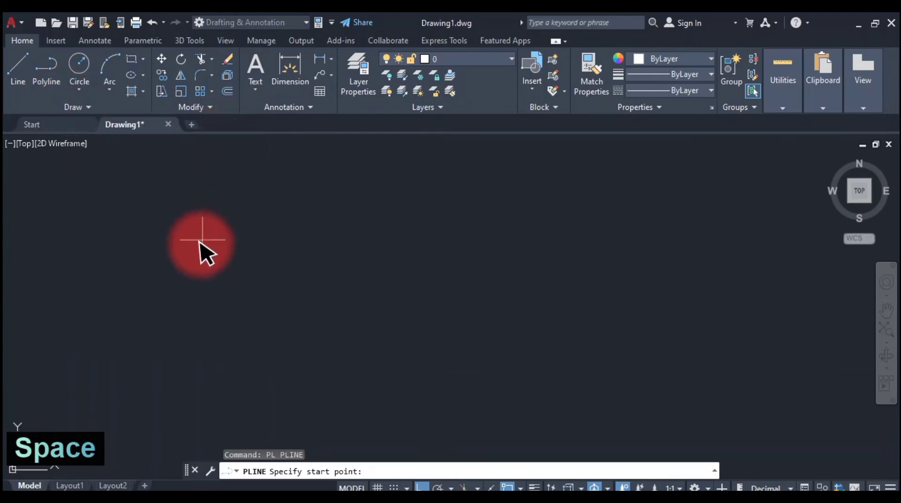
{"action": "left_click", "coordinate": [126, 227]}
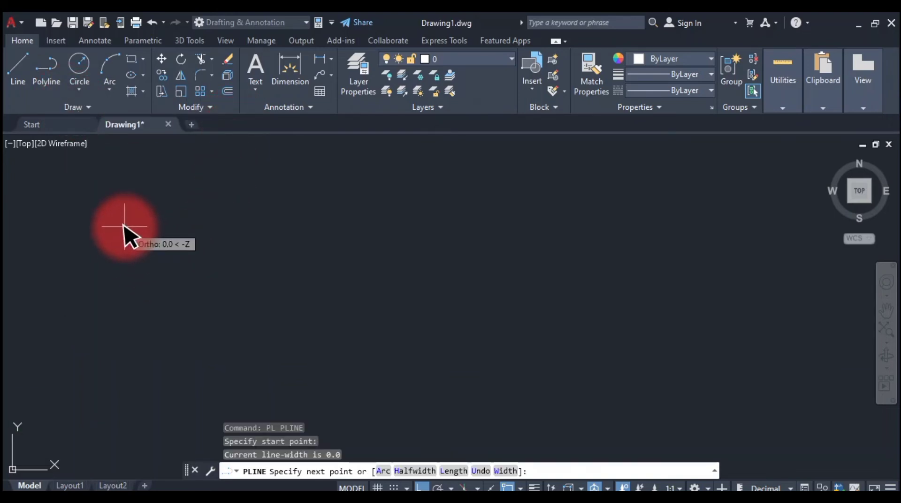
{"action": "left_click", "coordinate": [227, 227]}
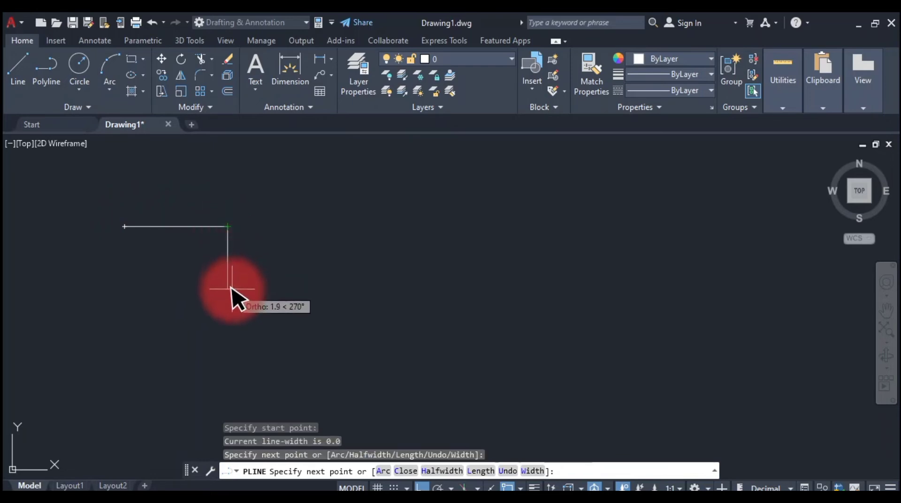
{"action": "left_click", "coordinate": [228, 289]}
{"action": "left_click", "coordinate": [332, 289]}
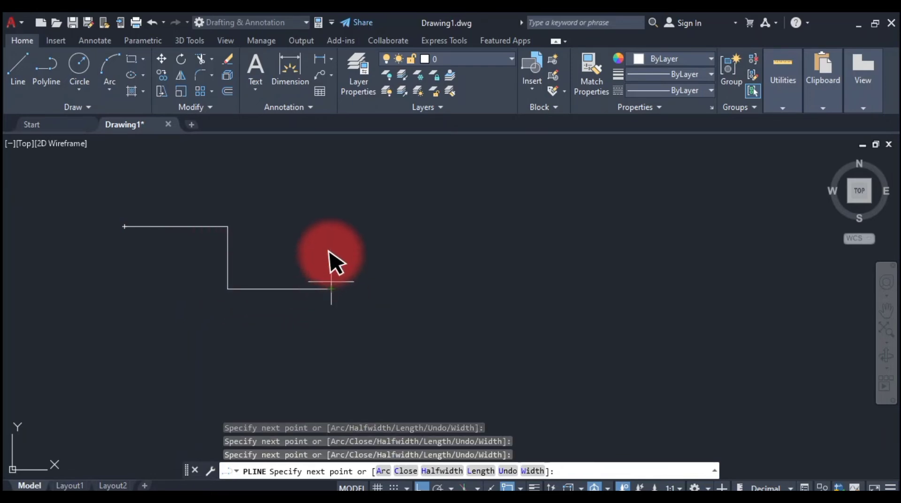
{"action": "left_click", "coordinate": [332, 203]}
{"action": "left_click", "coordinate": [447, 203]}
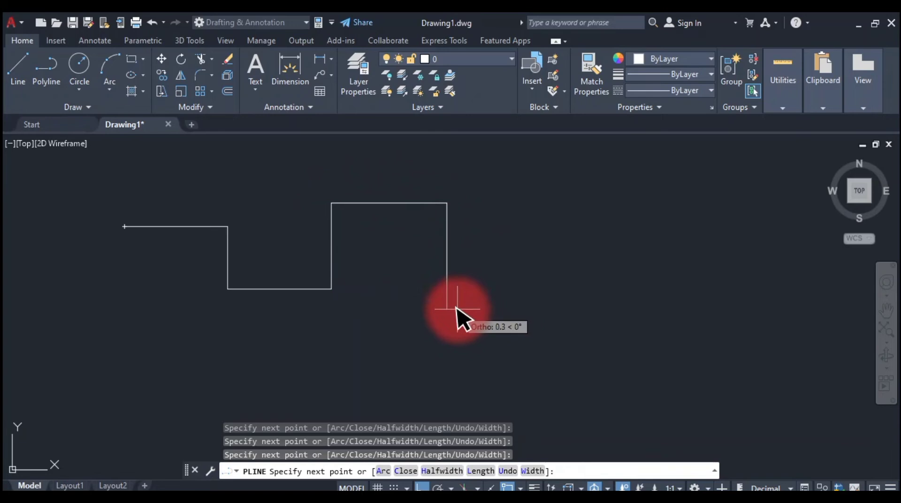
{"action": "left_click", "coordinate": [535, 308]}
{"action": "key", "text": "Escape"}
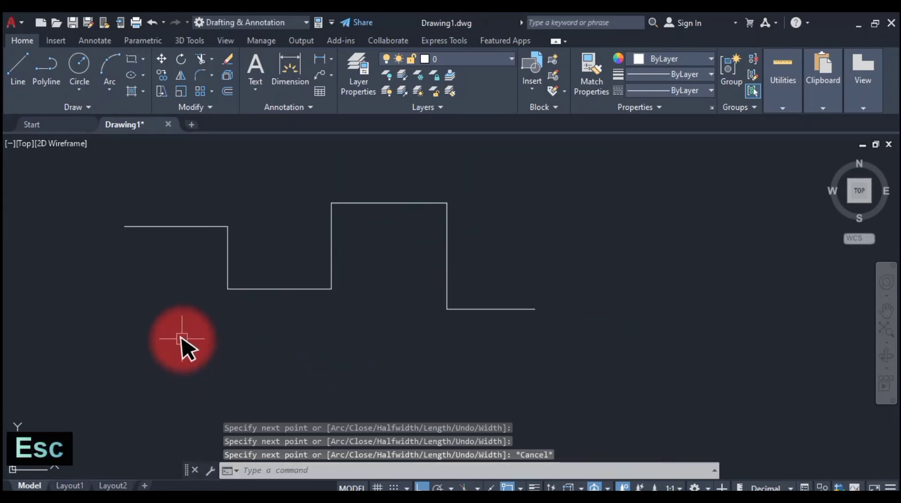
- Draw a similar stepped chain of seven connected segments below the polyline with the Line command
{"action": "type", "text": "l"}
{"action": "key", "text": "space"}
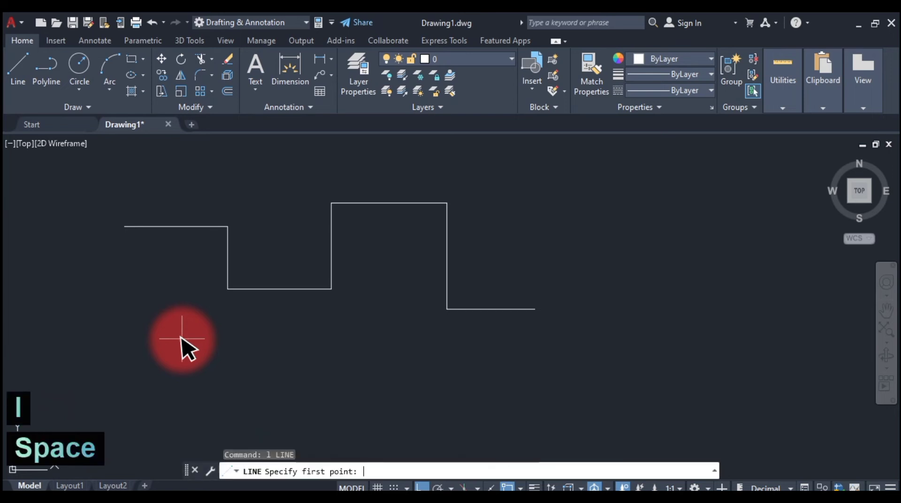
{"action": "left_click", "coordinate": [117, 354]}
{"action": "left_click", "coordinate": [247, 353]}
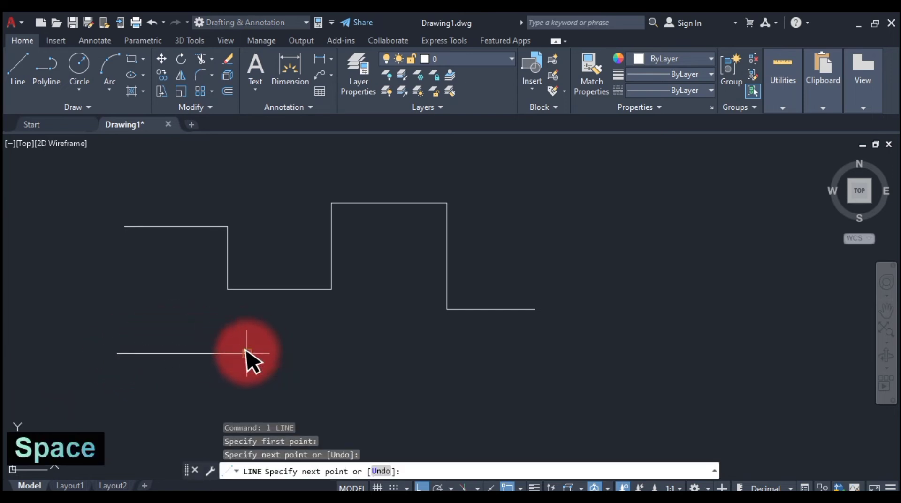
{"action": "left_click", "coordinate": [247, 325]}
{"action": "left_click", "coordinate": [321, 325]}
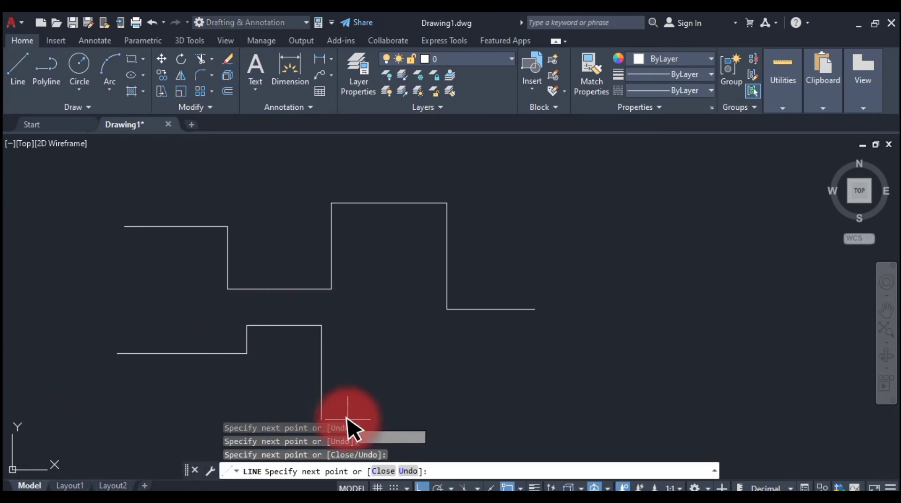
{"action": "left_click", "coordinate": [362, 385]}
{"action": "left_click", "coordinate": [466, 384]}
{"action": "left_click", "coordinate": [466, 336]}
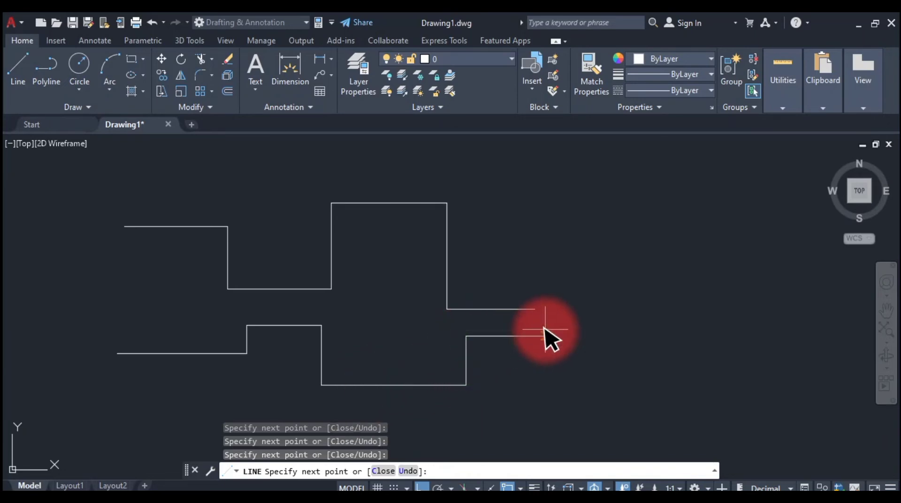
{"action": "key", "text": "Escape"}
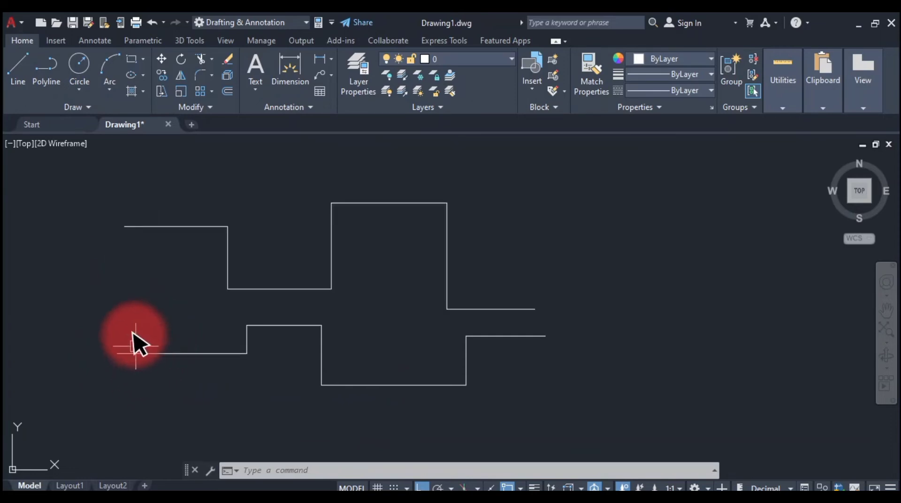
- Select the upper stepped polyline to examine its grips and vertex options, and clear the selection
{"action": "left_click", "coordinate": [126, 227]}
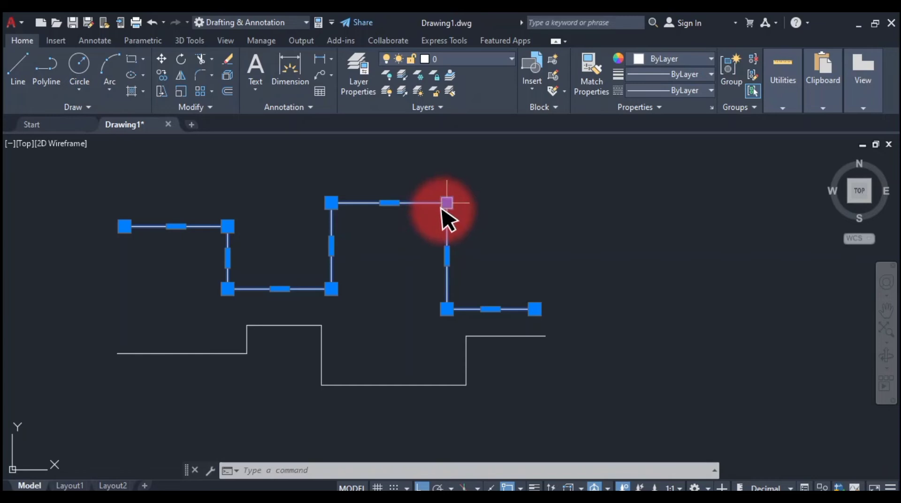
{"action": "mouse_move", "coordinate": [454, 310]}
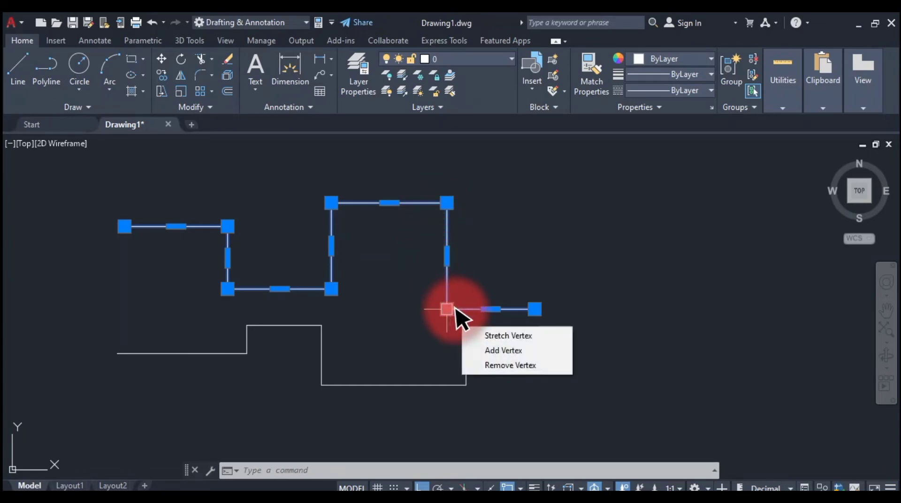
{"action": "mouse_move", "coordinate": [535, 313]}
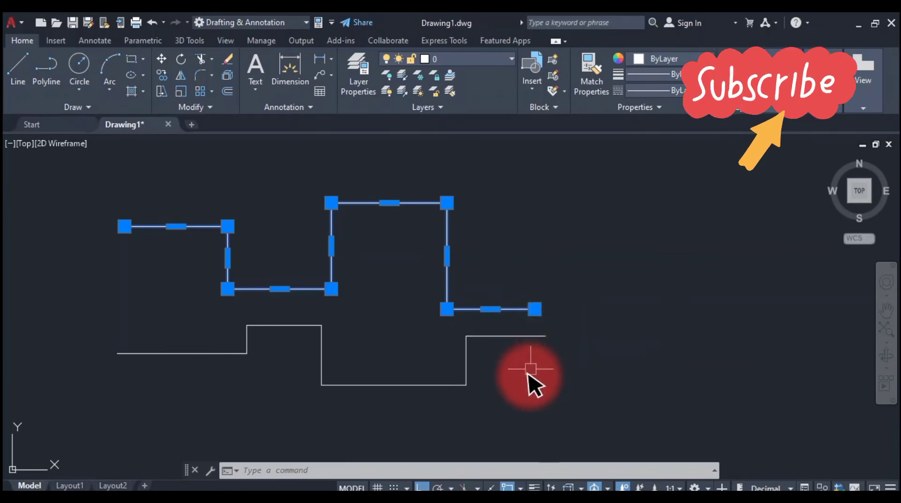
{"action": "key", "text": "Escape"}
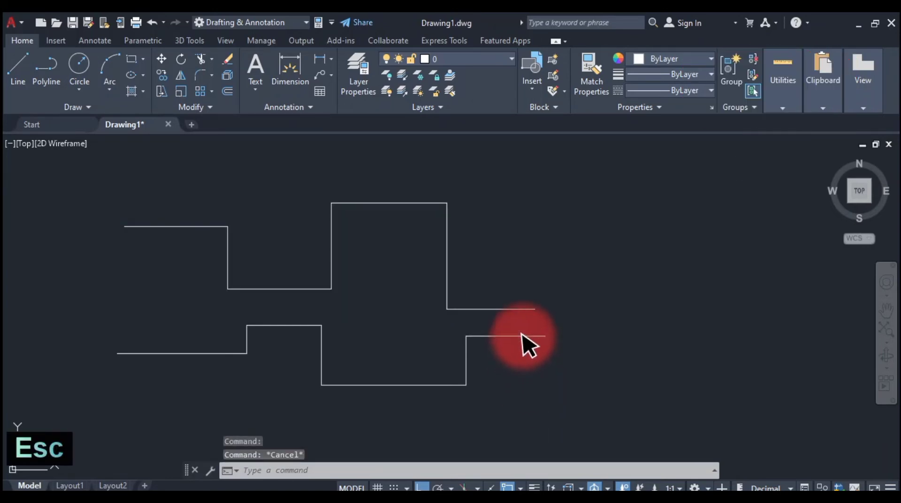
- Select all segments of the lower stepped chain one at a time to examine their individual grips, and clear the selection
{"action": "left_click", "coordinate": [521, 337]}
{"action": "left_click", "coordinate": [467, 372]}
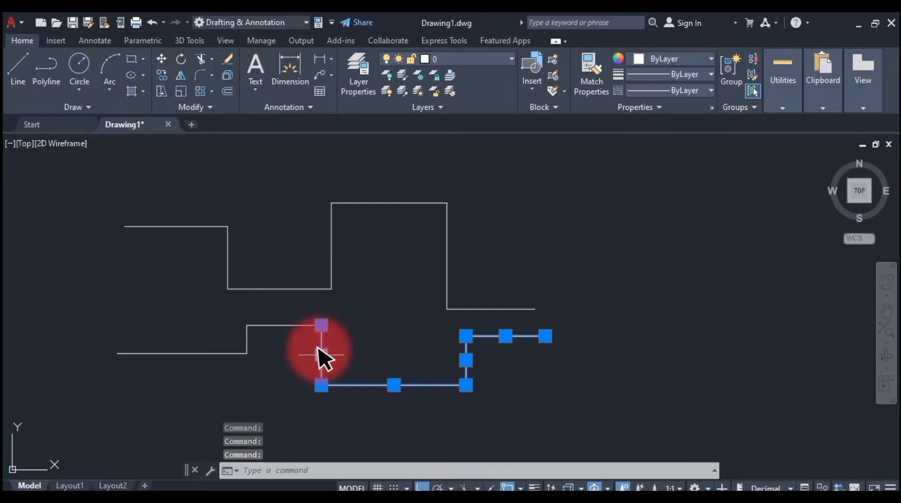
{"action": "left_click", "coordinate": [282, 326]}
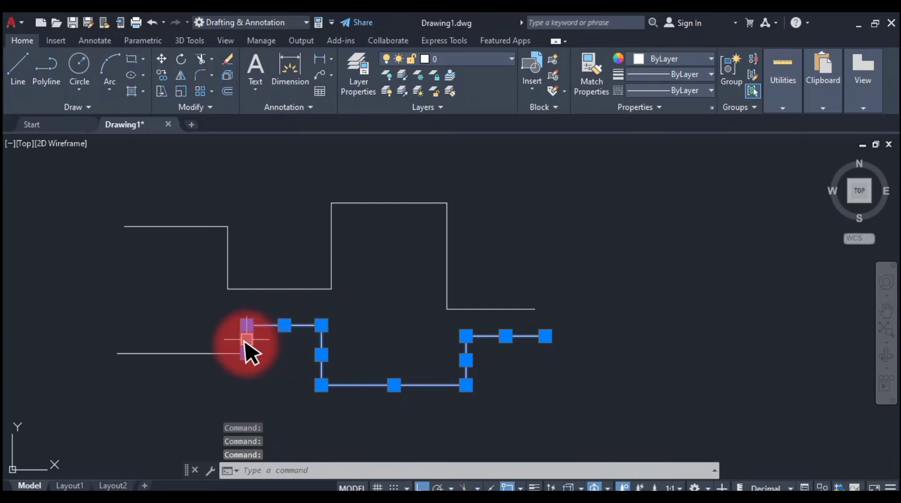
{"action": "left_click", "coordinate": [246, 343]}
{"action": "left_click", "coordinate": [199, 353]}
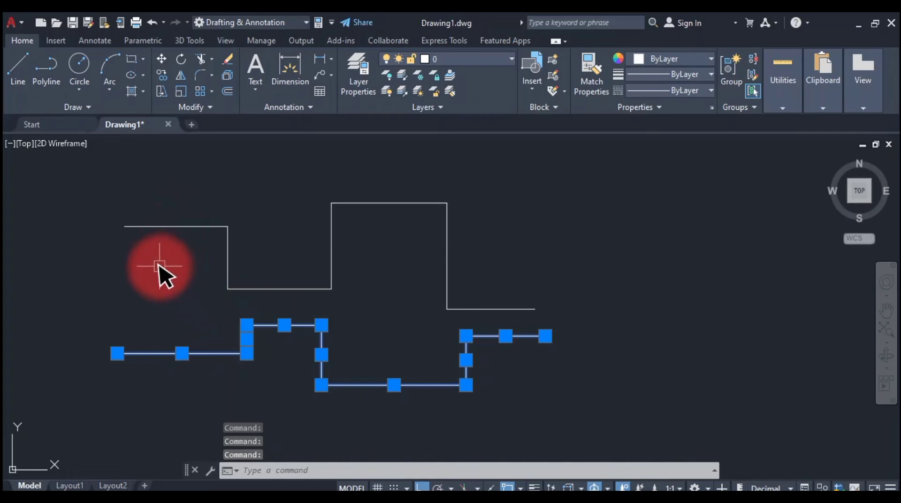
{"action": "key", "text": "Escape"}
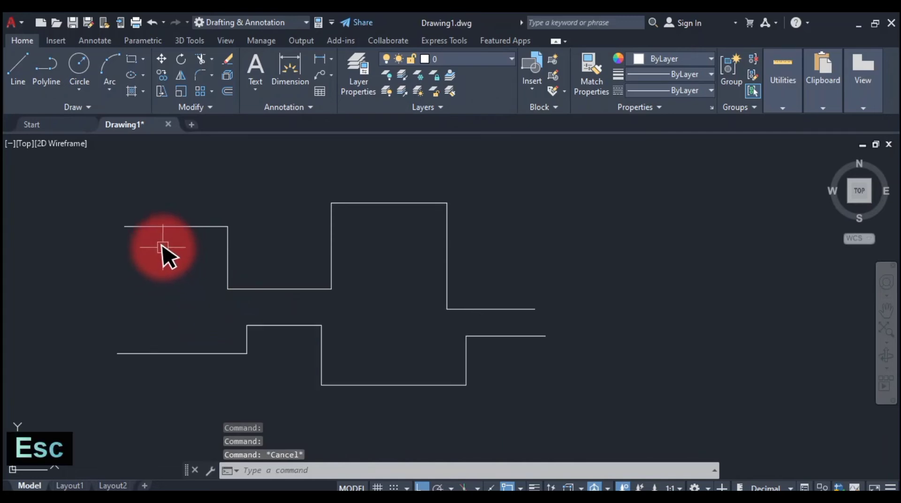
- Compare how the upper polyline and the lower chain select, picking the polyline once and each line segment of the chain individually
{"action": "left_click", "coordinate": [199, 227]}
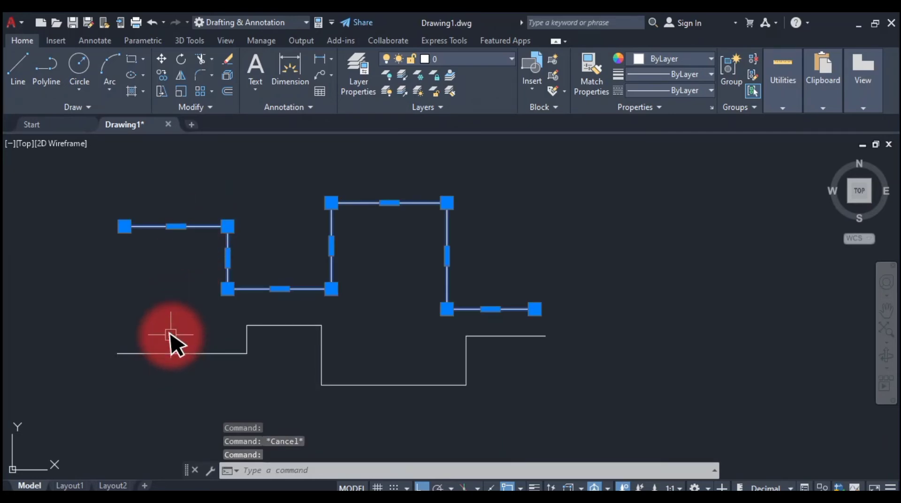
{"action": "key", "text": "Escape"}
{"action": "left_click", "coordinate": [198, 354]}
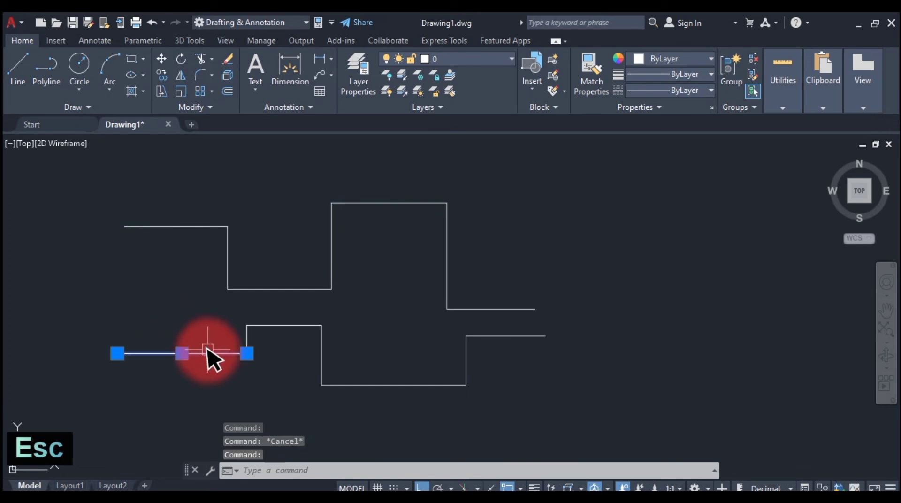
{"action": "left_click", "coordinate": [248, 346]}
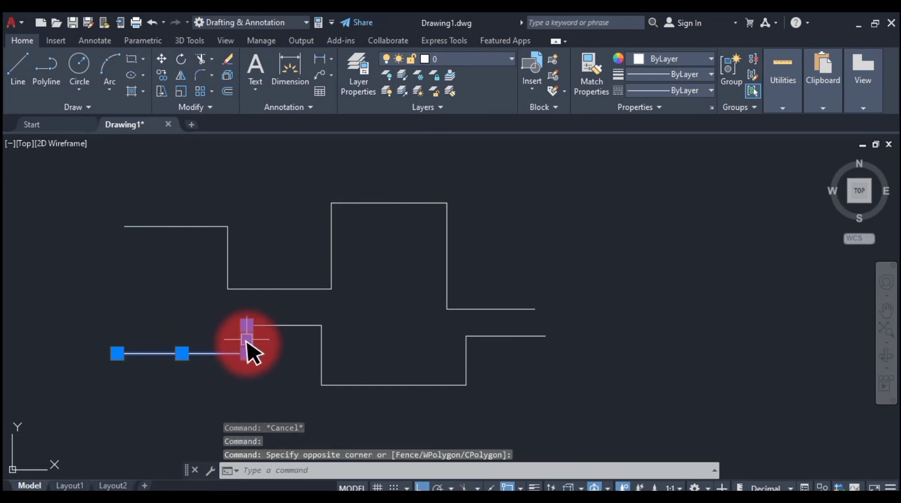
{"action": "left_click", "coordinate": [290, 324]}
{"action": "left_click", "coordinate": [321, 367]}
{"action": "left_click", "coordinate": [365, 385]}
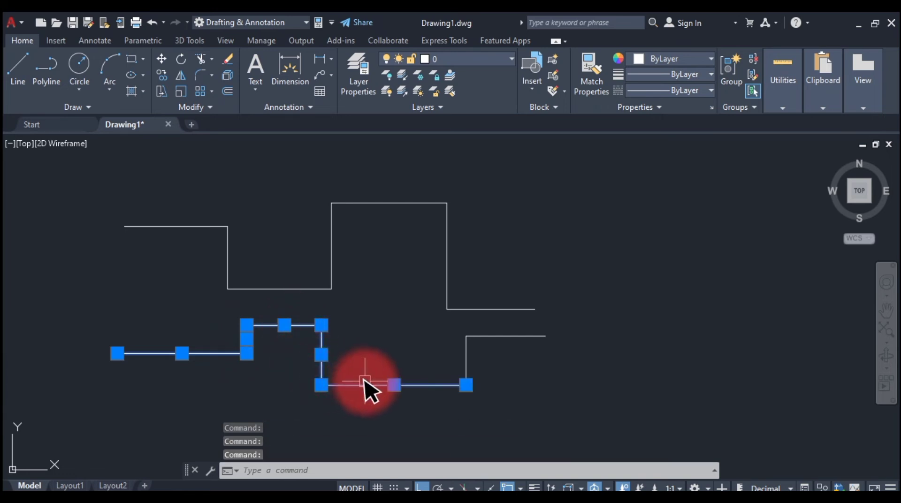
{"action": "left_click", "coordinate": [467, 368]}
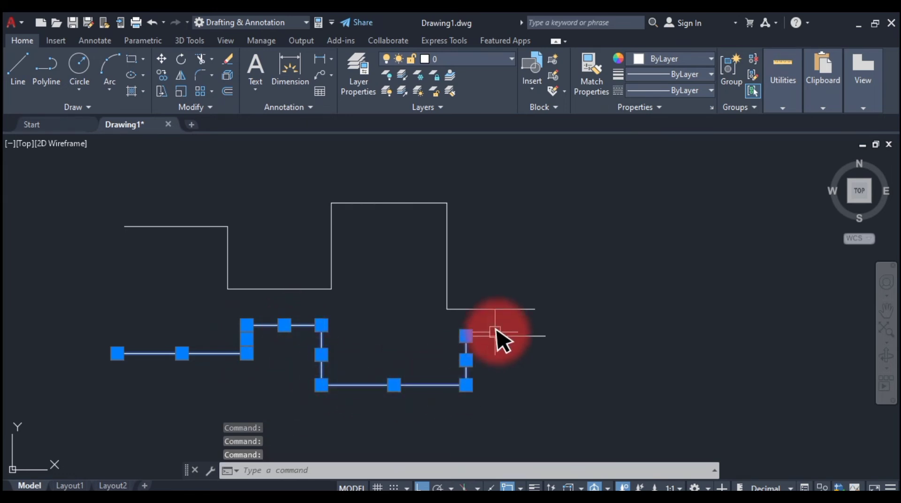
{"action": "left_click", "coordinate": [495, 332]}
{"action": "left_click", "coordinate": [499, 345]}
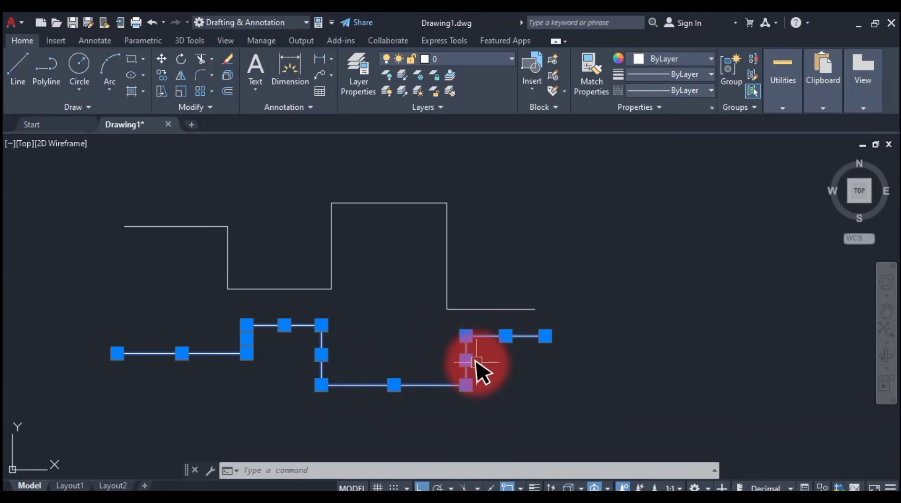
- Erase all objects from the drawing and turn object snap tracking off
{"action": "key", "text": "ctrl+a"}
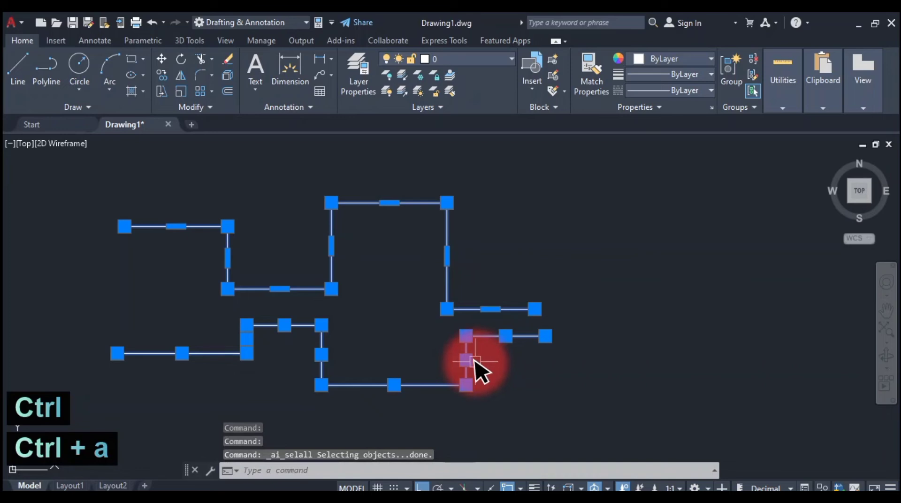
{"action": "key", "text": "Delete"}
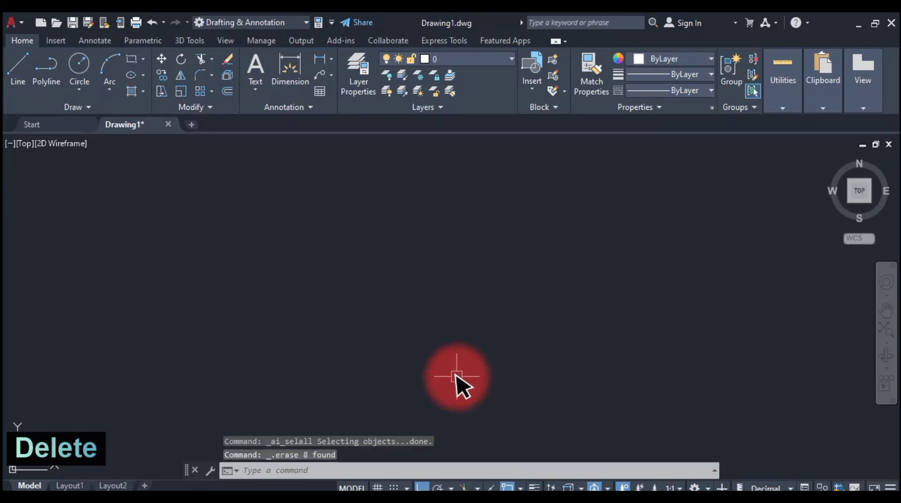
{"action": "key", "text": "F11"}
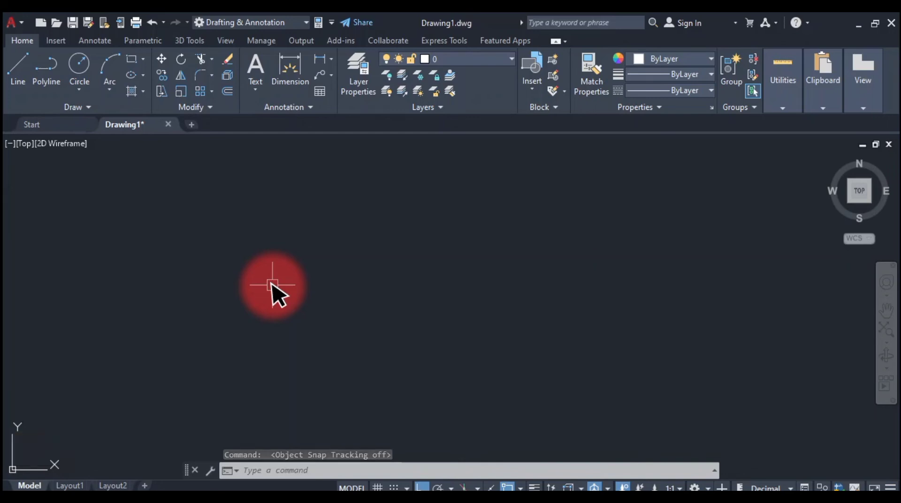
{"action": "key", "text": "ctrl+a"}
{"action": "key", "text": "Delete"}
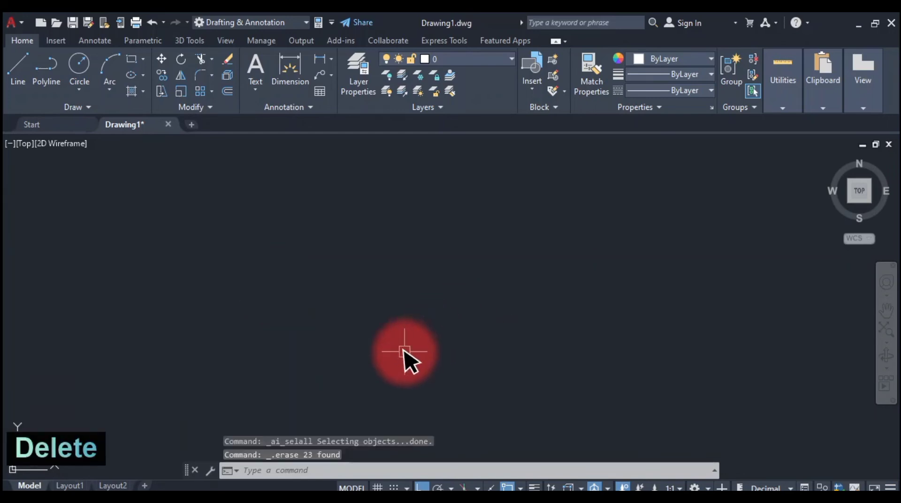
- Draw seven construction lines at different angles radiating through one common point, with ortho mode off
{"action": "key", "text": "F12"}
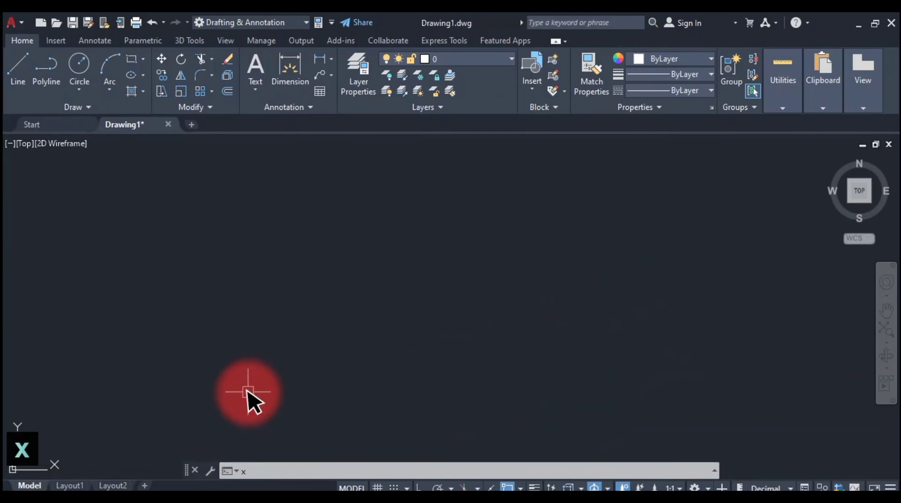
{"action": "type", "text": "xl"}
{"action": "key", "text": "space"}
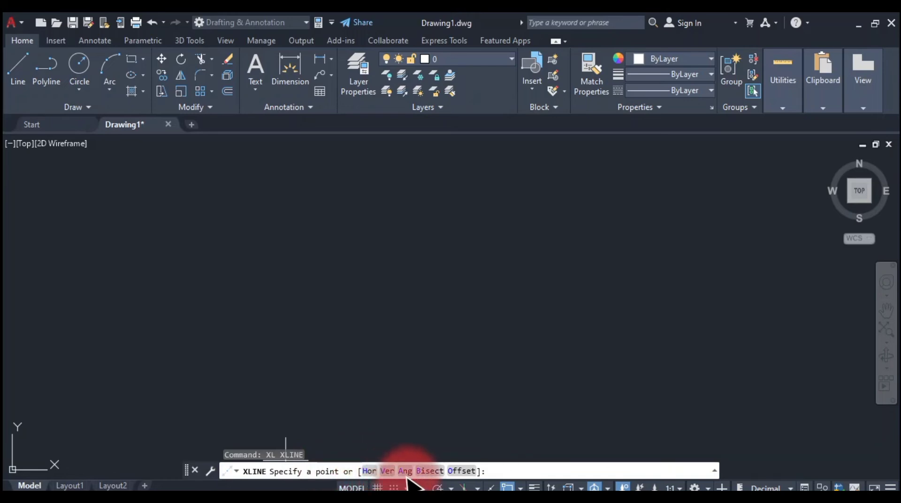
{"action": "left_click", "coordinate": [333, 301]}
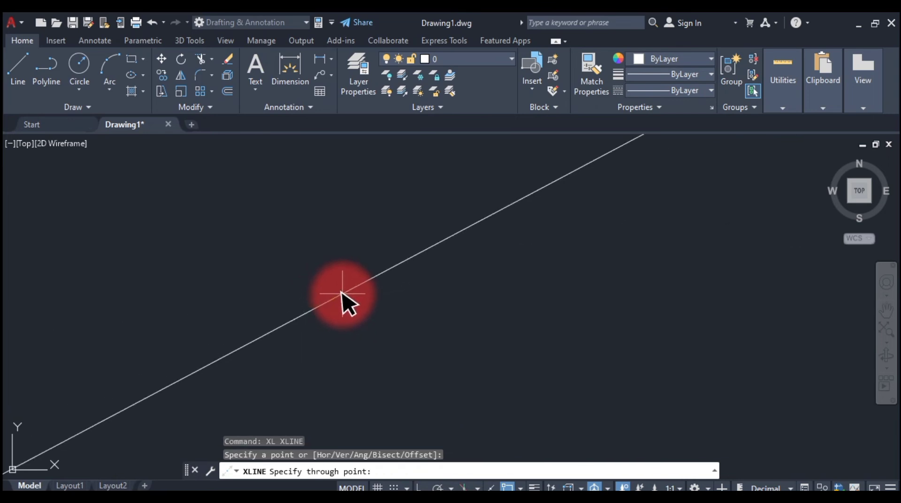
{"action": "left_click", "coordinate": [341, 294]}
{"action": "left_click", "coordinate": [378, 319]}
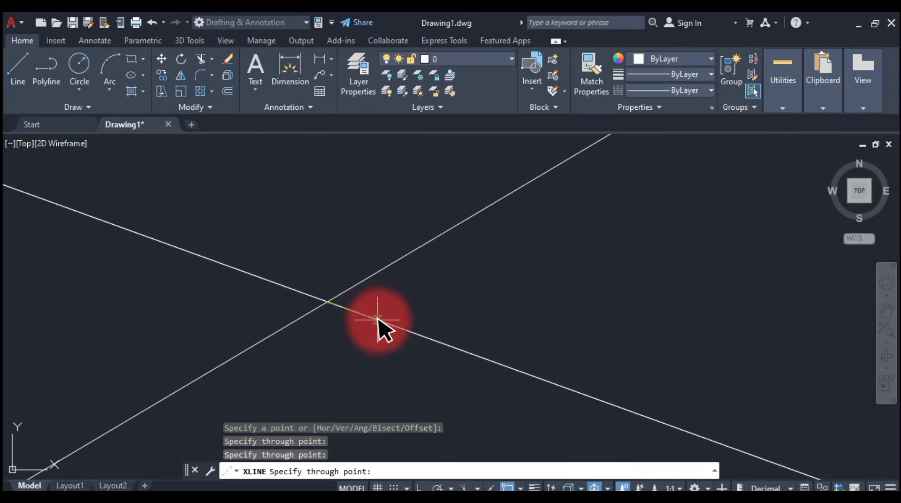
{"action": "left_click", "coordinate": [366, 240]}
{"action": "left_click", "coordinate": [316, 228]}
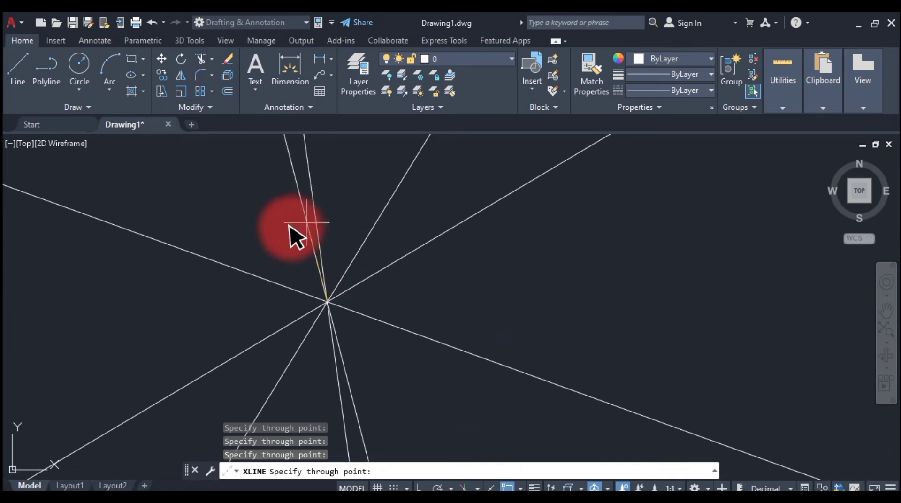
{"action": "left_click", "coordinate": [284, 232]}
{"action": "left_click", "coordinate": [222, 291]}
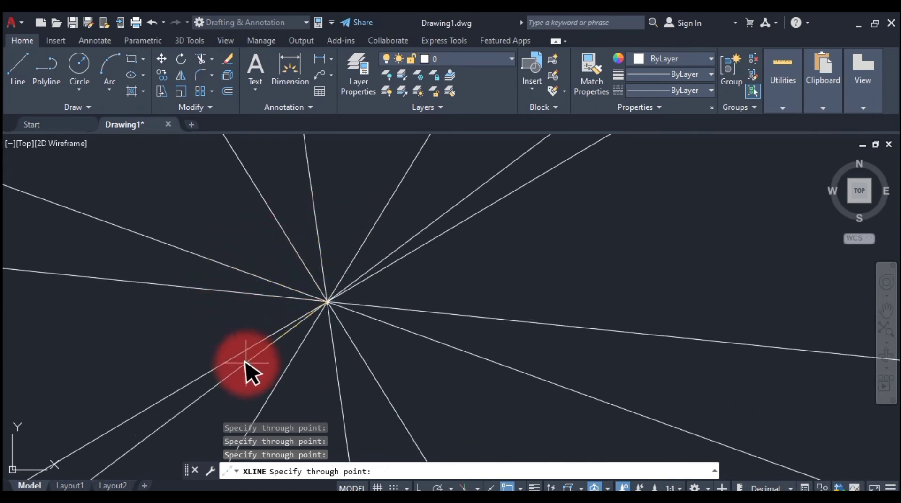
{"action": "left_click", "coordinate": [207, 338]}
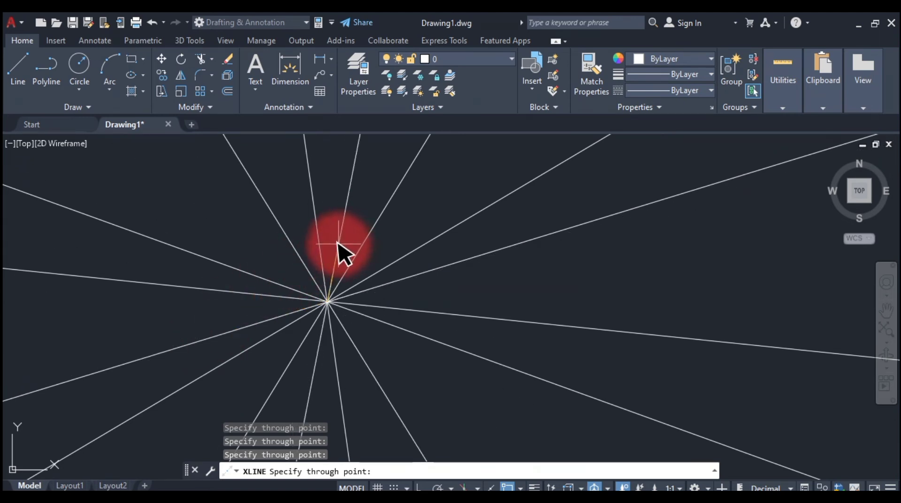
{"action": "key", "text": "Escape"}
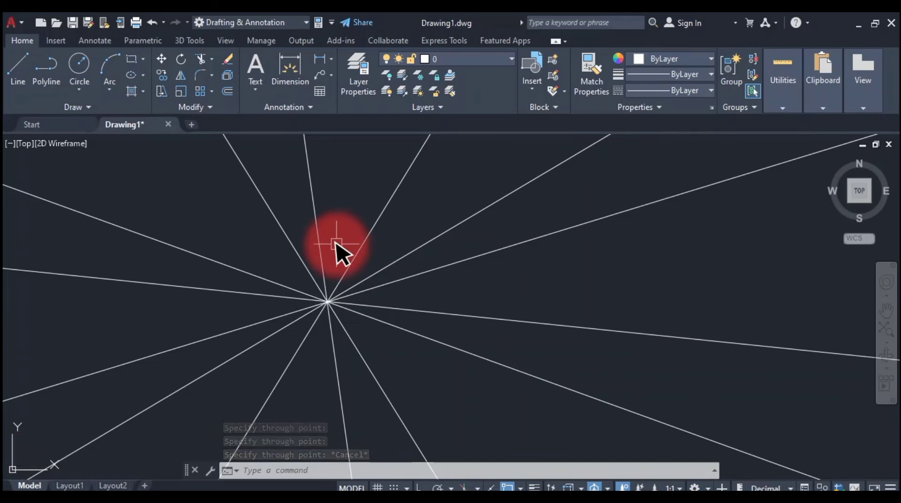
- Draw four horizontal construction lines at different heights, three above the radiating lines' common point and one below it
{"action": "type", "text": "x"}
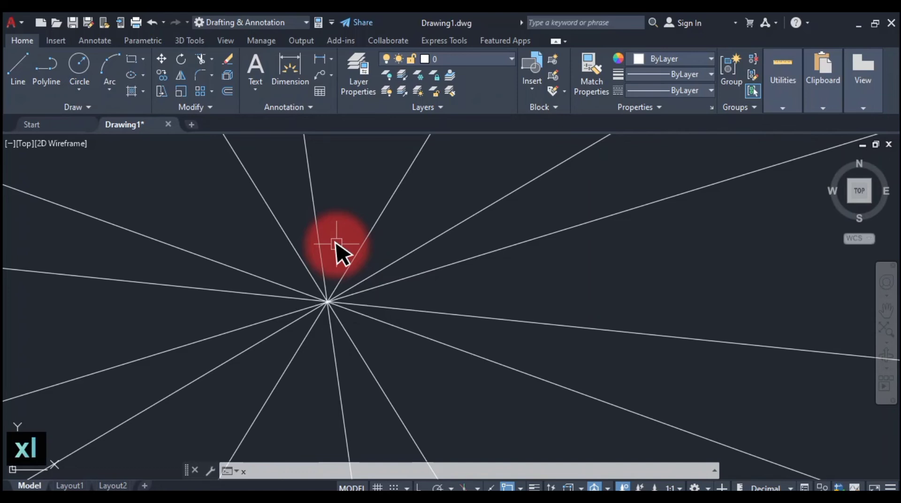
{"action": "type", "text": "l"}
{"action": "key", "text": "space"}
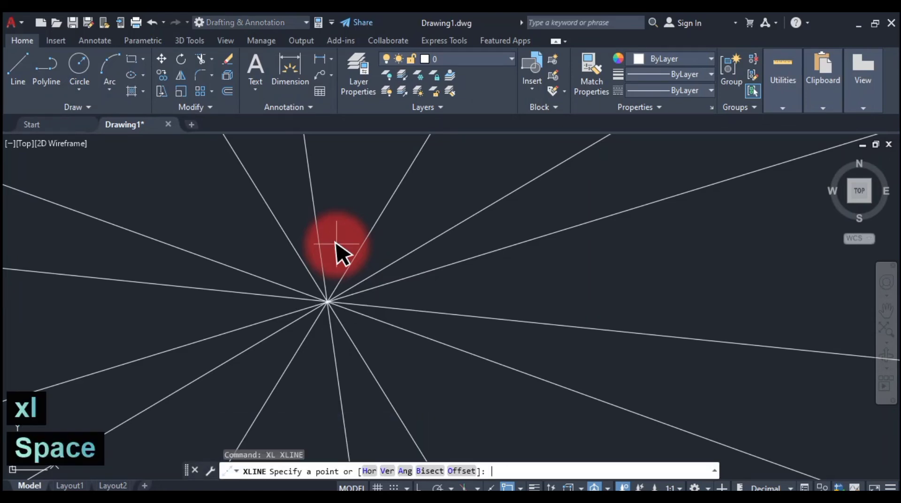
{"action": "type", "text": "h"}
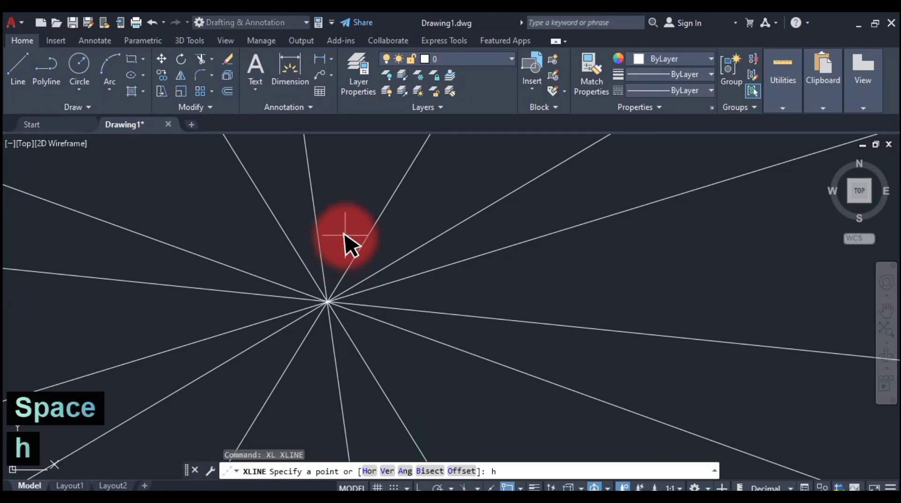
{"action": "key", "text": "space"}
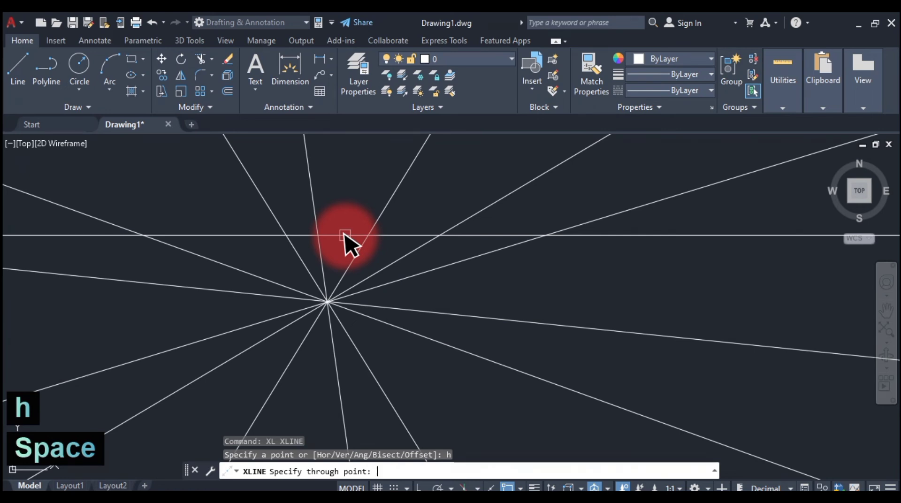
{"action": "left_click", "coordinate": [358, 210]}
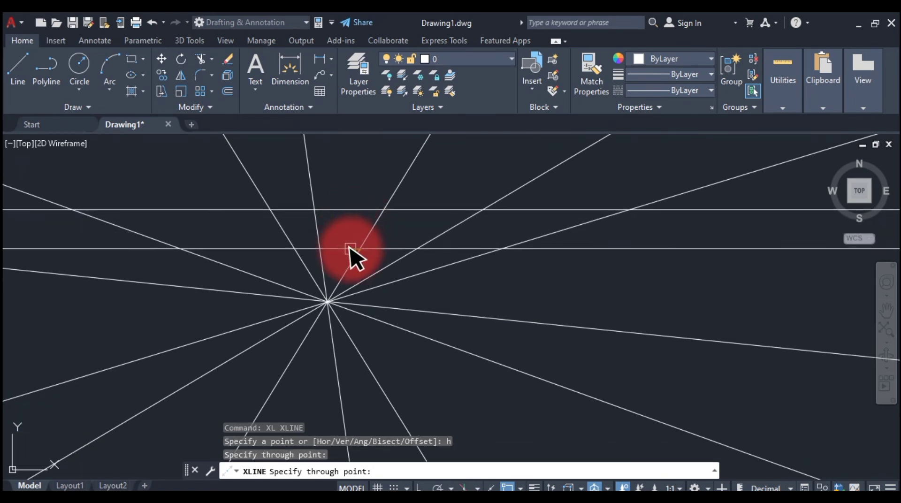
{"action": "left_click", "coordinate": [351, 253]}
{"action": "left_click", "coordinate": [336, 366]}
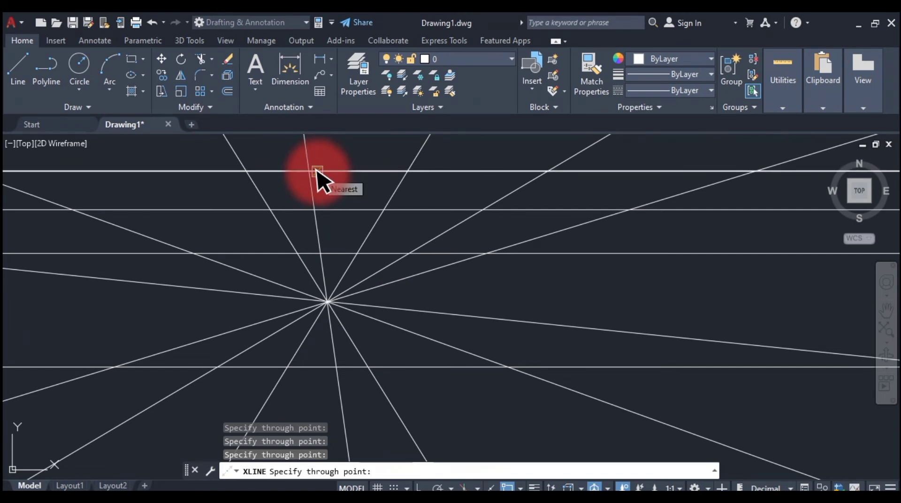
{"action": "left_click", "coordinate": [317, 171]}
{"action": "key", "text": "Escape"}
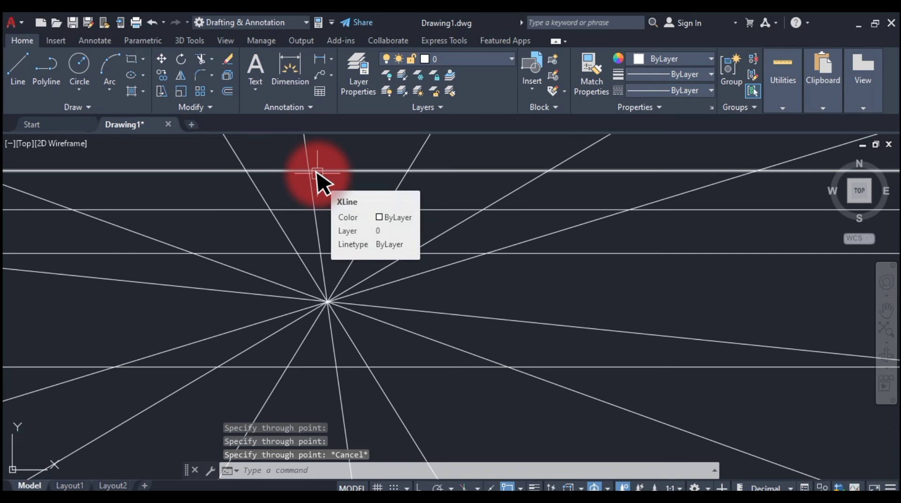
- Draw four vertical construction lines, three to the right of the radiating lines' common point and one to its left
{"action": "type", "text": "xl"}
{"action": "key", "text": "space"}
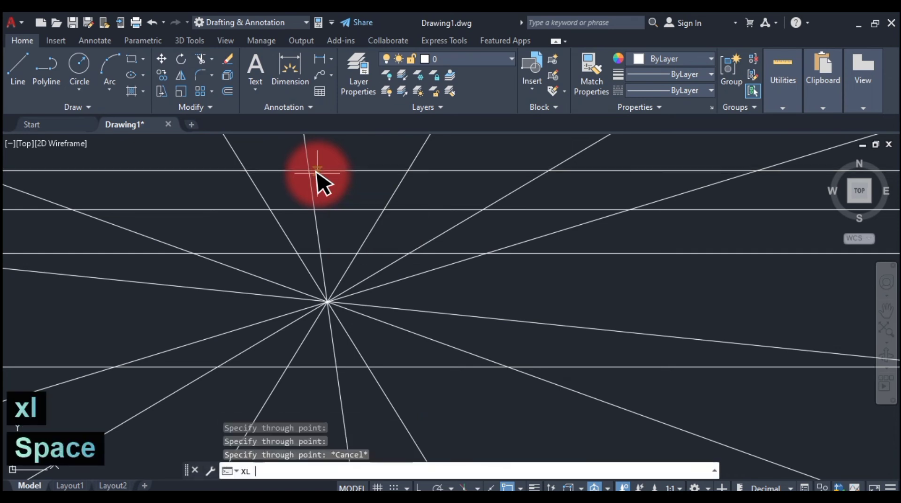
{"action": "type", "text": "v"}
{"action": "key", "text": "space"}
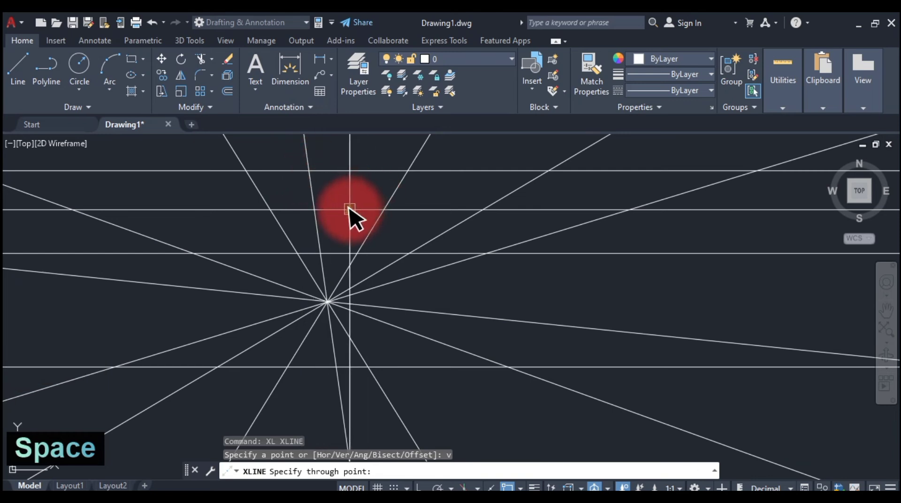
{"action": "left_click", "coordinate": [349, 209]}
{"action": "left_click", "coordinate": [422, 211]}
{"action": "left_click", "coordinate": [603, 209]}
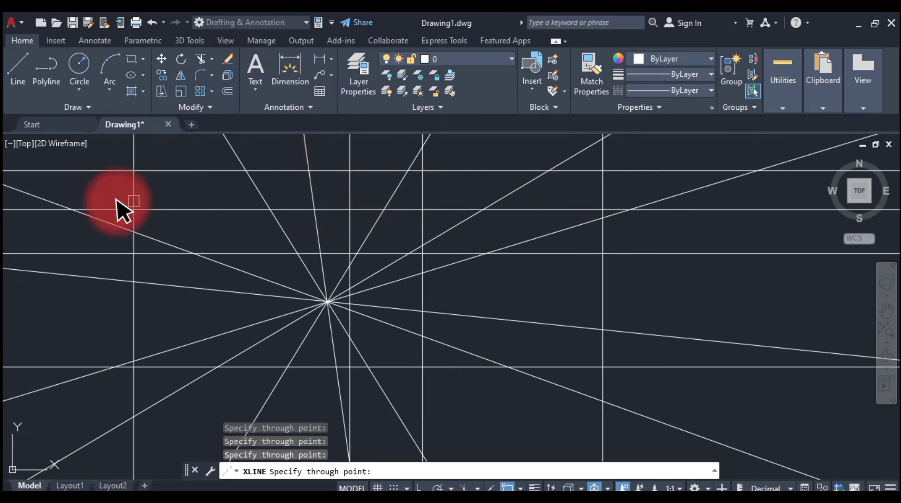
{"action": "left_click", "coordinate": [97, 202]}
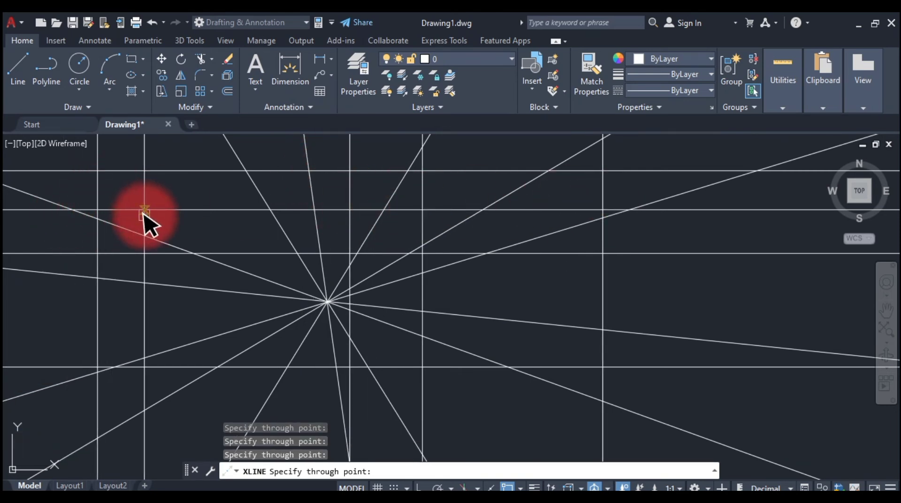
{"action": "key", "text": "Escape"}
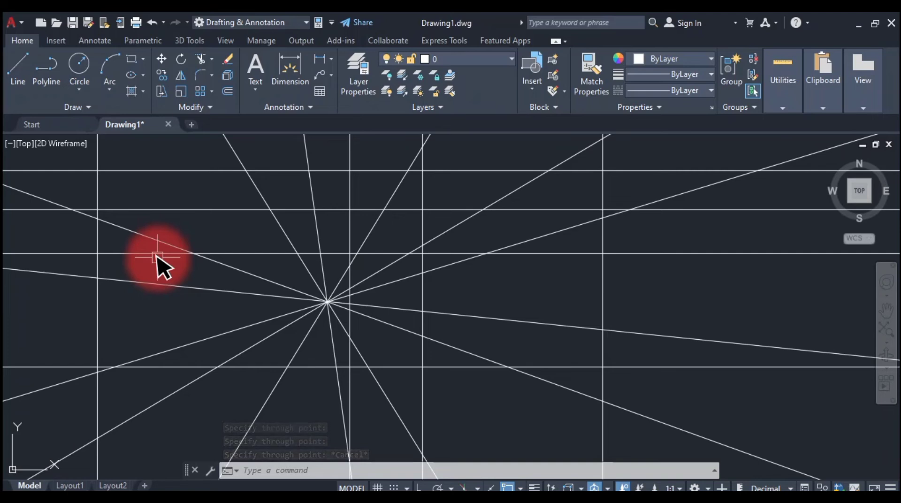
- Draw four parallel construction lines at an angle of 45 degrees across the drawing
{"action": "type", "text": "xl"}
{"action": "key", "text": "space"}
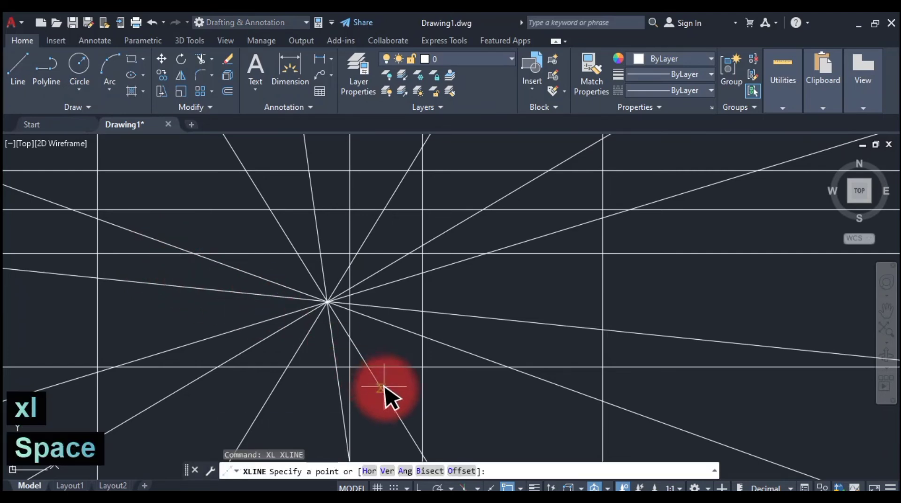
{"action": "left_click", "coordinate": [405, 471]}
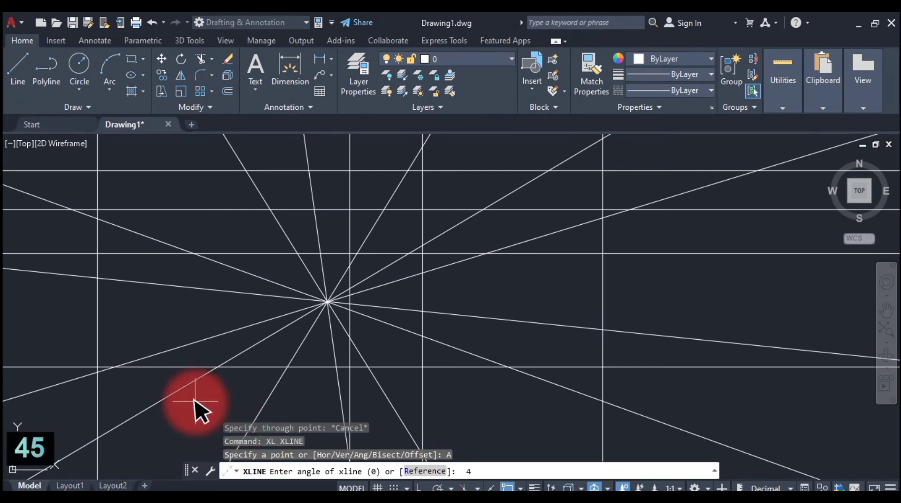
{"action": "key", "text": "space"}
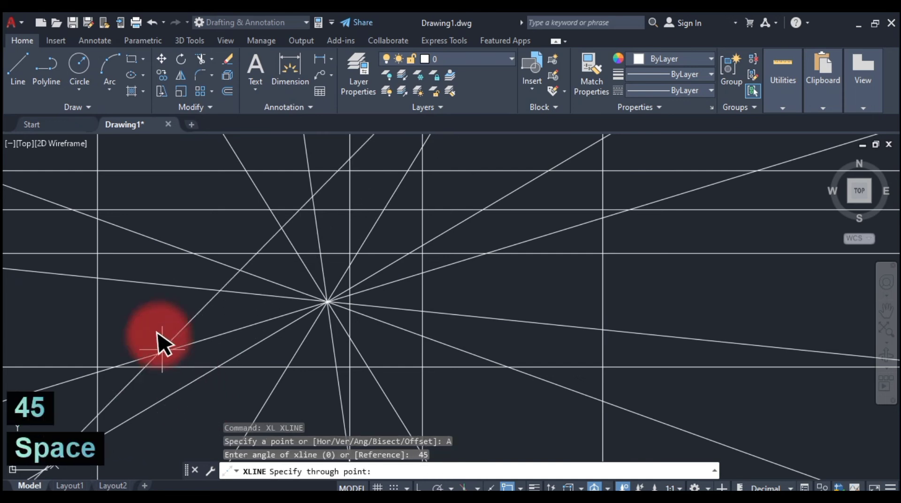
{"action": "left_click", "coordinate": [133, 289]}
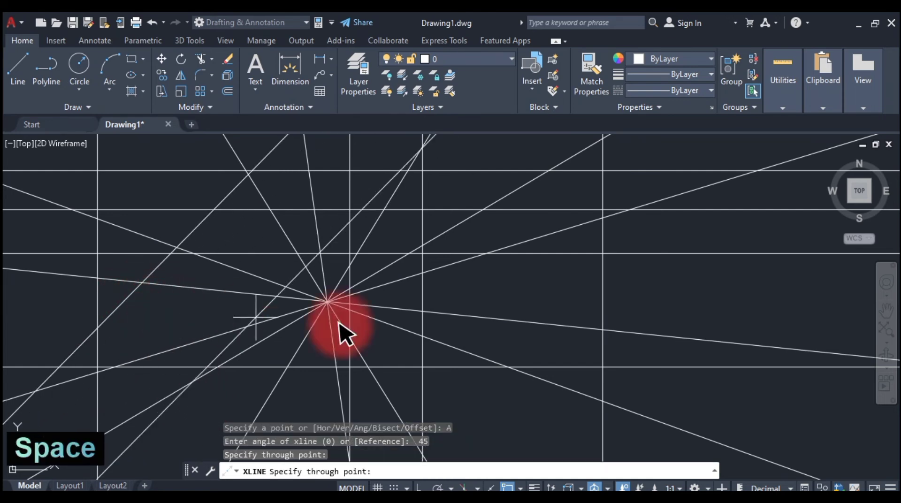
{"action": "left_click", "coordinate": [765, 297]}
{"action": "left_click", "coordinate": [664, 288]}
{"action": "left_click", "coordinate": [510, 293]}
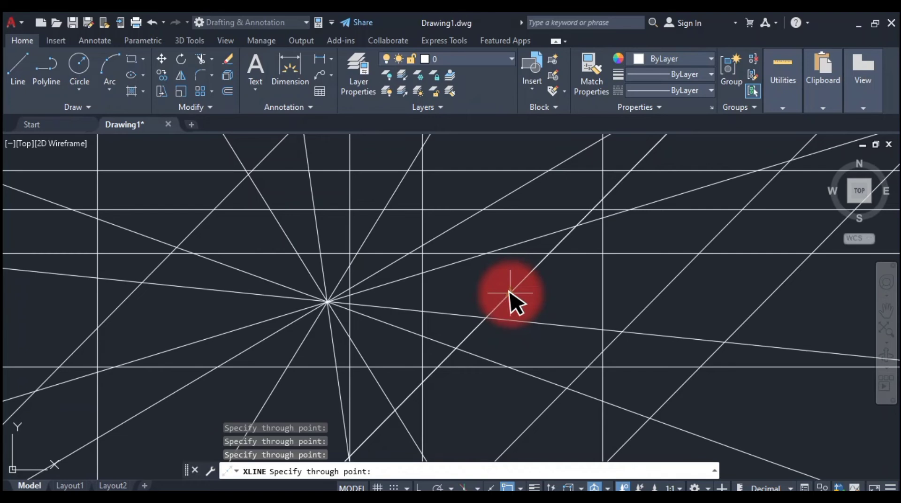
{"action": "key", "text": "Escape"}
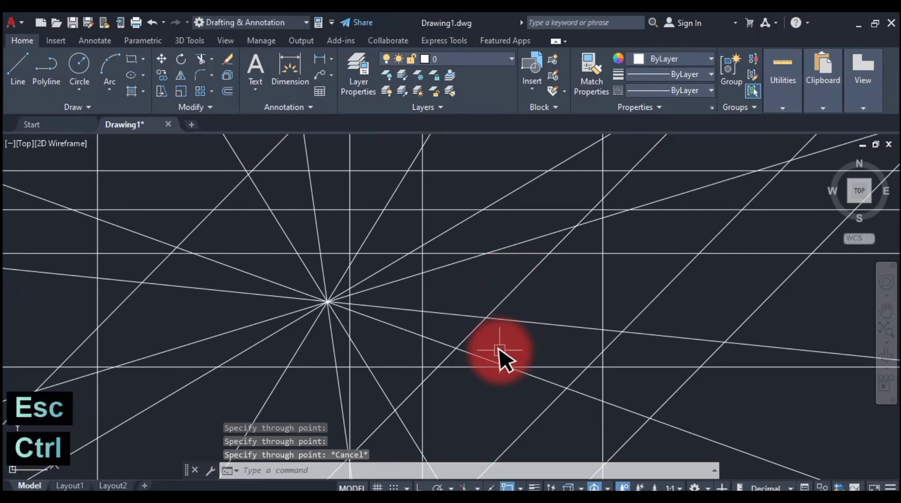
- Erase all construction lines from the drawing
{"action": "key", "text": "ctrl+a"}
{"action": "key", "text": "Delete"}
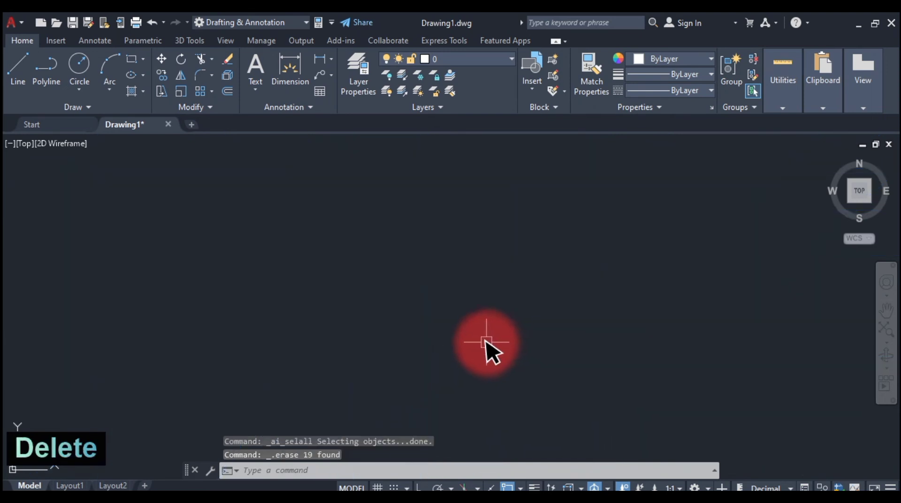
{"action": "type", "text": "xl"}
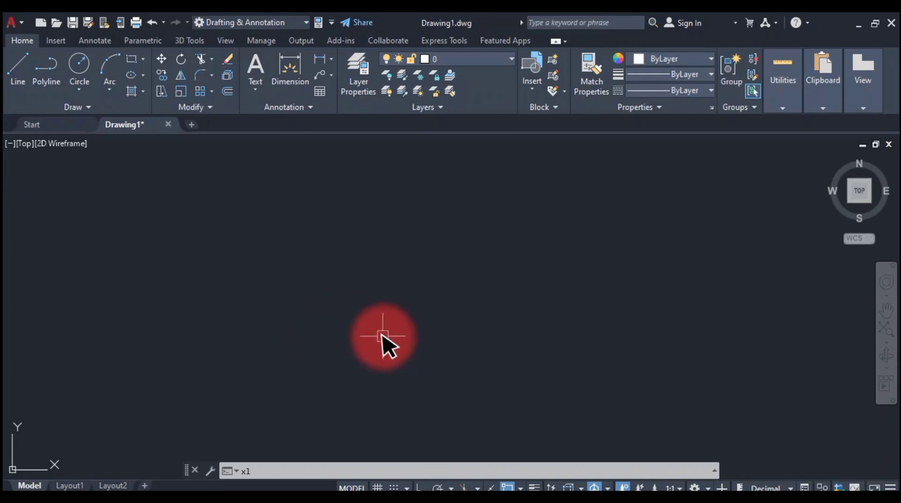
{"action": "key", "text": "ctrl+a"}
{"action": "key", "text": "Delete"}
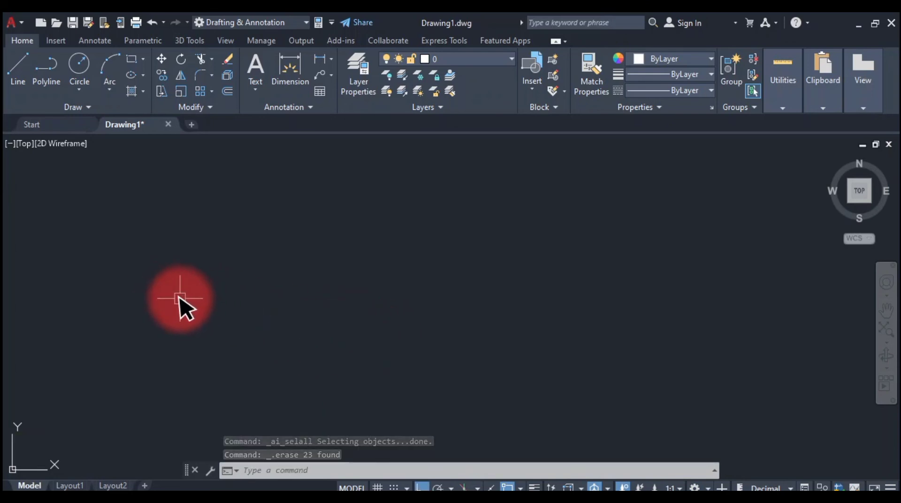
- Draw a single horizontal line with ortho mode on in the empty drawing
{"action": "type", "text": "l"}
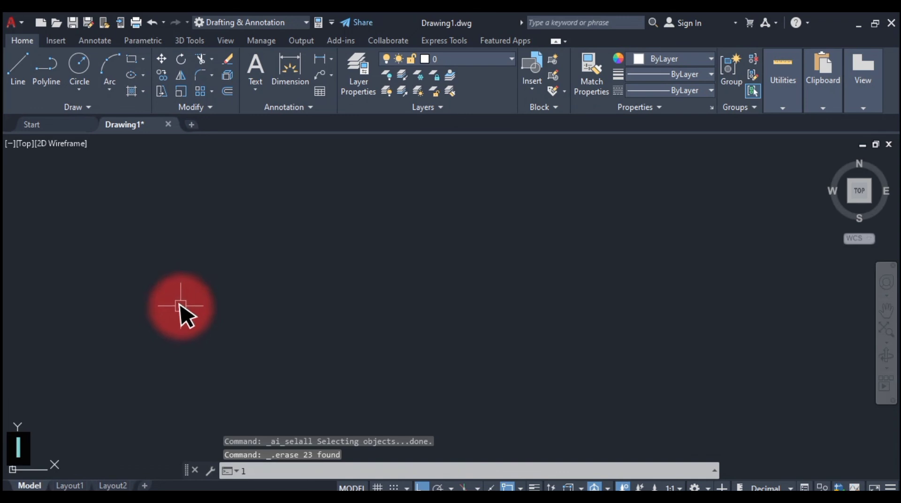
{"action": "key", "text": "space"}
{"action": "left_click", "coordinate": [183, 289]}
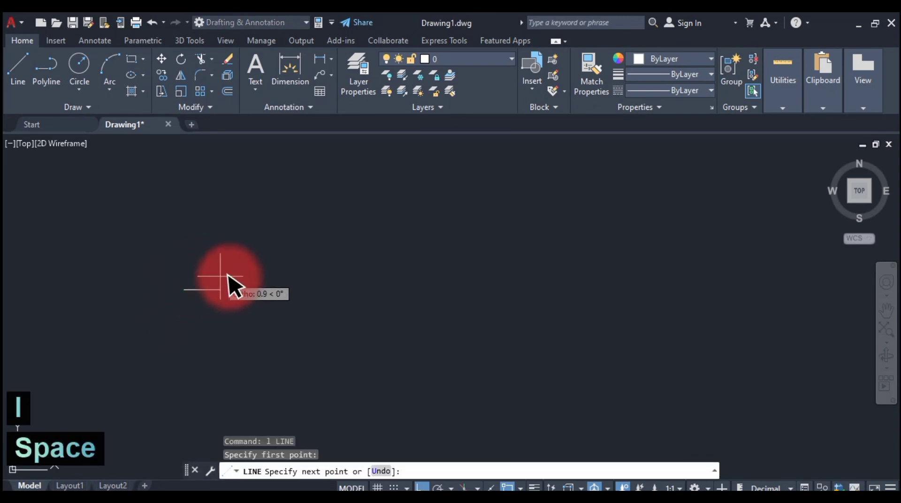
{"action": "left_click", "coordinate": [307, 290]}
{"action": "key", "text": "Escape"}
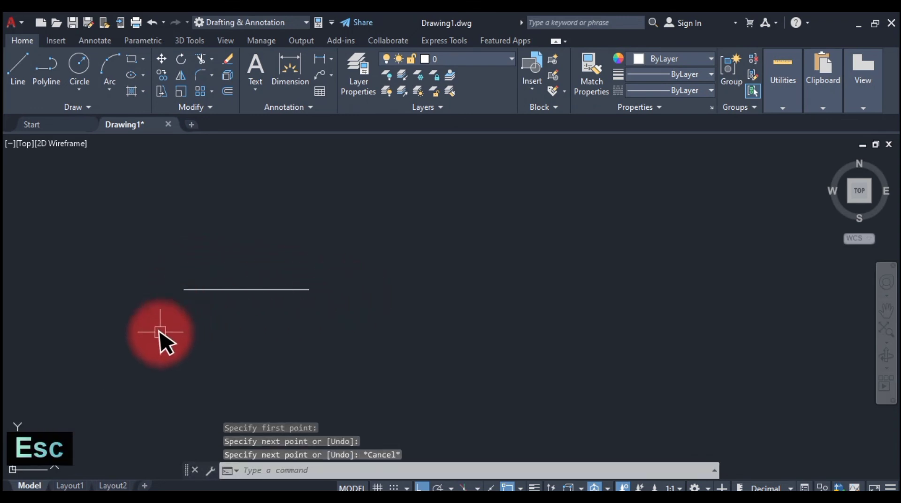
- Try a left-to-right window selection that encloses only the left part of the horizontal line
{"action": "scroll", "coordinate": [108, 323], "scroll_direction": "up", "scroll_amount": 2}
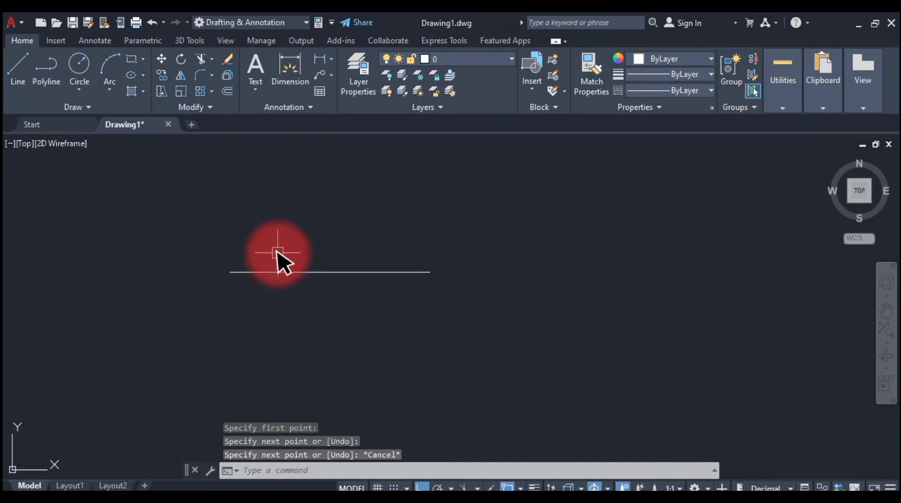
{"action": "left_click", "coordinate": [146, 185]}
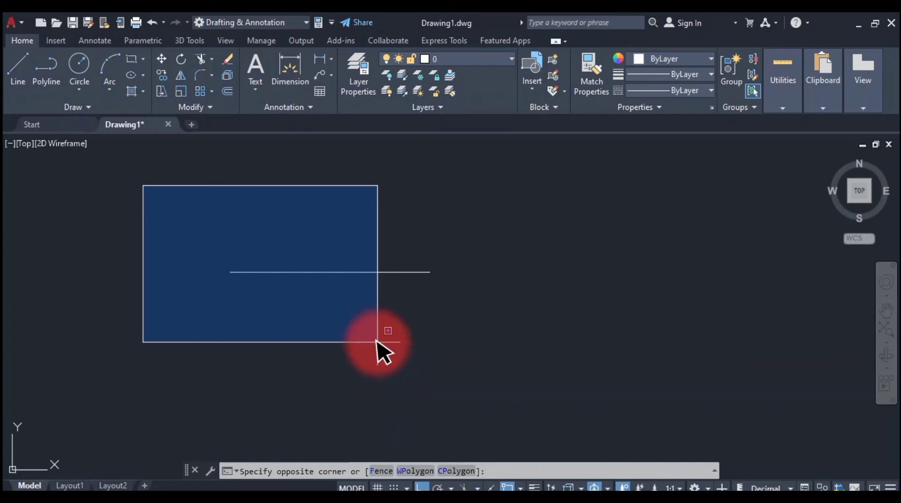
{"action": "left_click", "coordinate": [378, 342]}
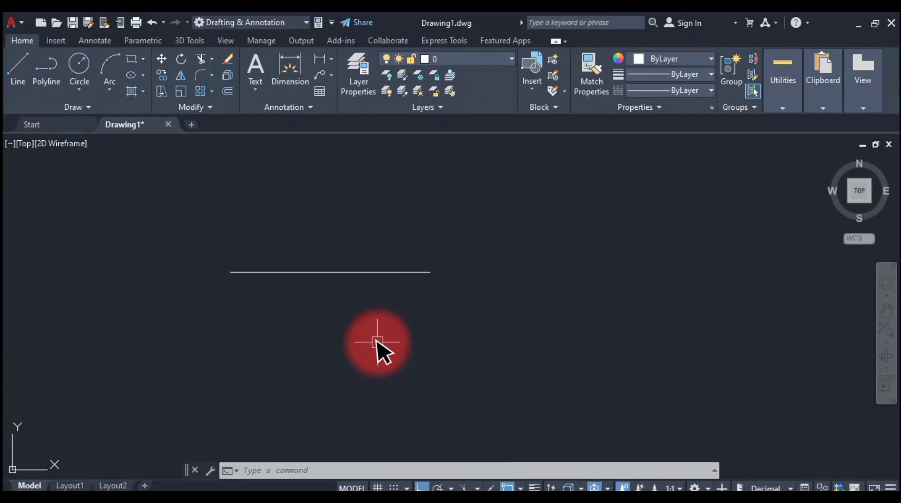
- Try a right-to-left crossing selection over the right part of the horizontal line and clear the selection
{"action": "left_click", "coordinate": [543, 172]}
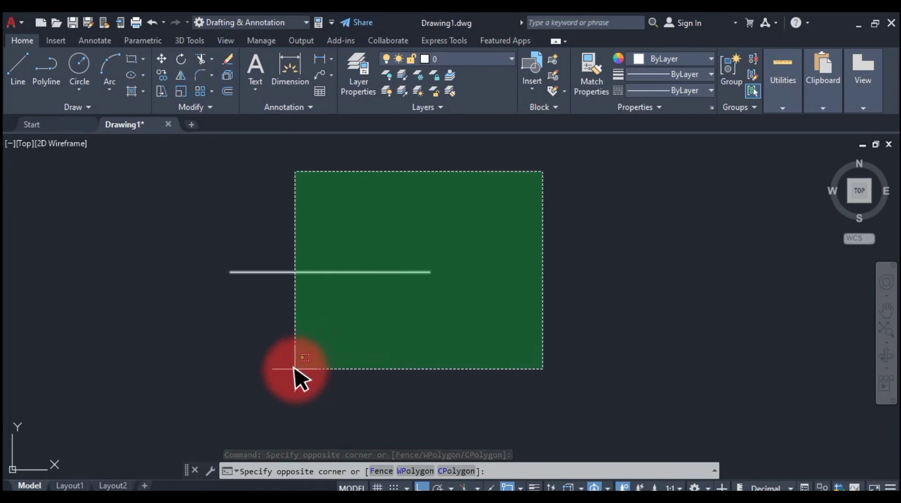
{"action": "left_click", "coordinate": [289, 368]}
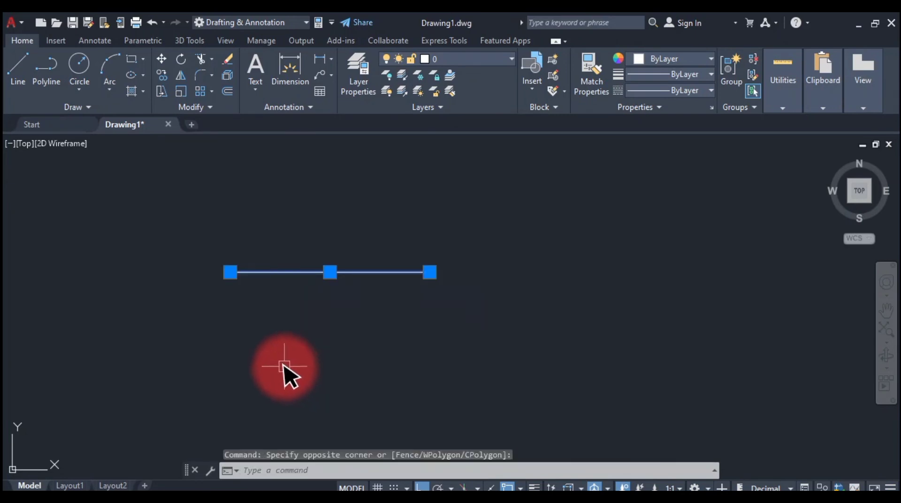
{"action": "key", "text": "Escape"}
- Draw a short slanted line crossing the left part of the horizontal line, with ortho mode off
{"action": "type", "text": "l"}
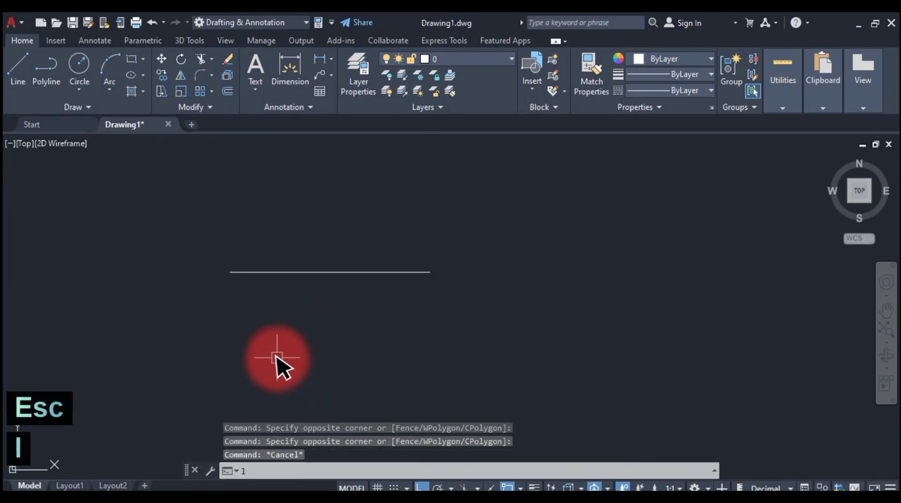
{"action": "key", "text": "space"}
{"action": "left_click", "coordinate": [252, 240]}
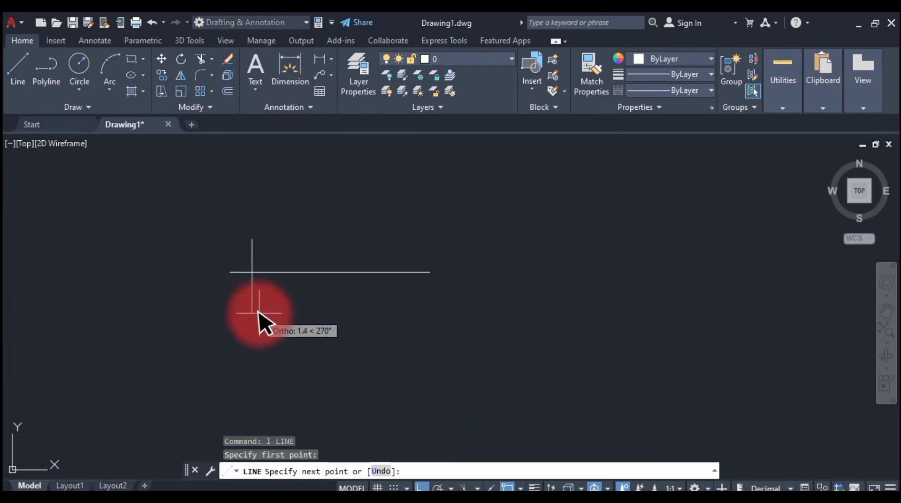
{"action": "key", "text": "F8"}
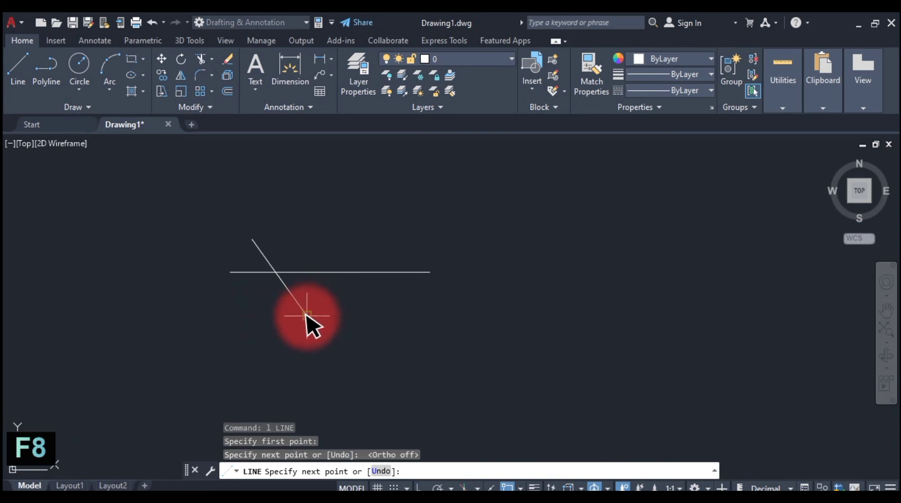
{"action": "key", "text": "Escape"}
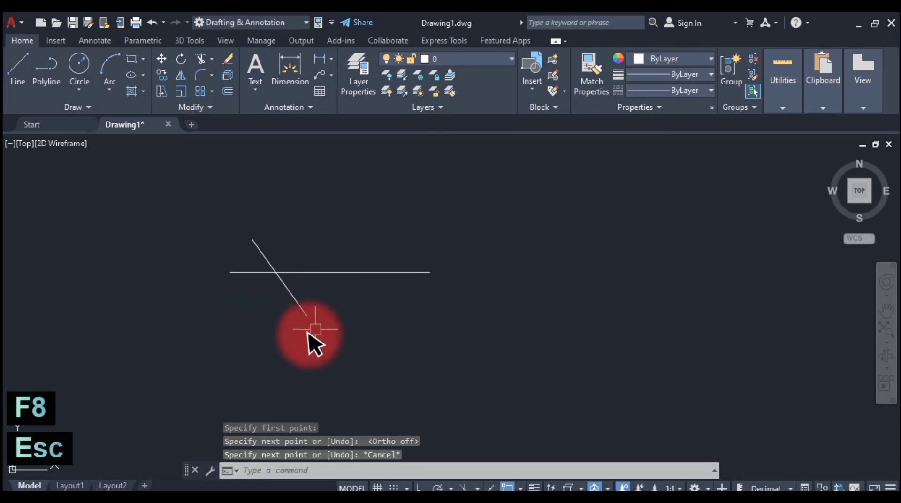
- Try left-to-right window selections twice, fully enclosing the slanted line but only part of the horizontal line, clearing the selection each time
{"action": "left_click", "coordinate": [136, 197]}
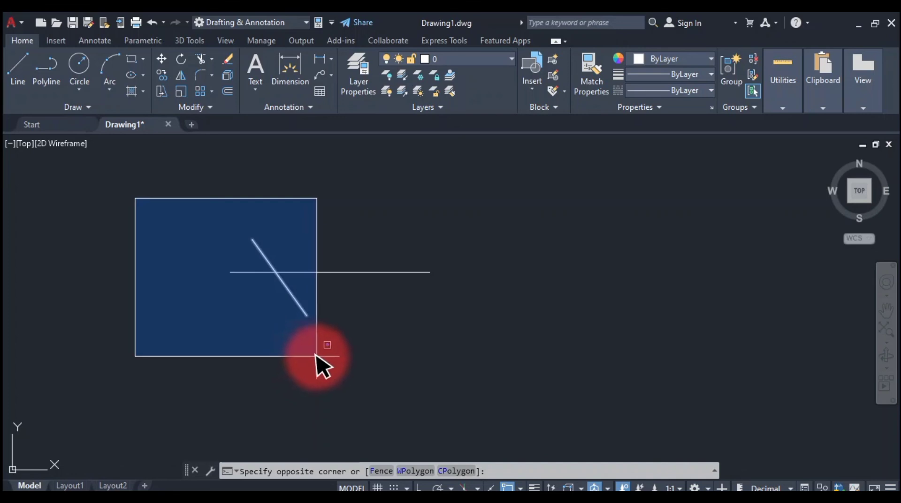
{"action": "left_click", "coordinate": [339, 353]}
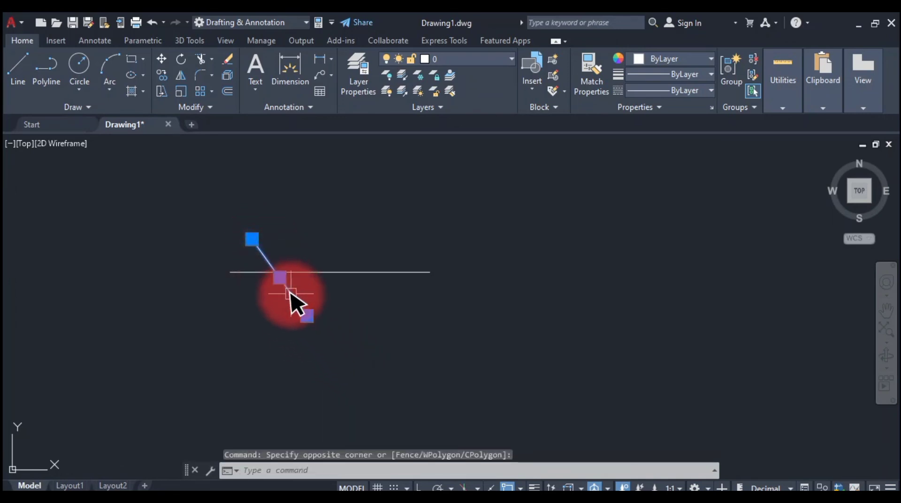
{"action": "key", "text": "Escape"}
{"action": "left_click", "coordinate": [161, 211]}
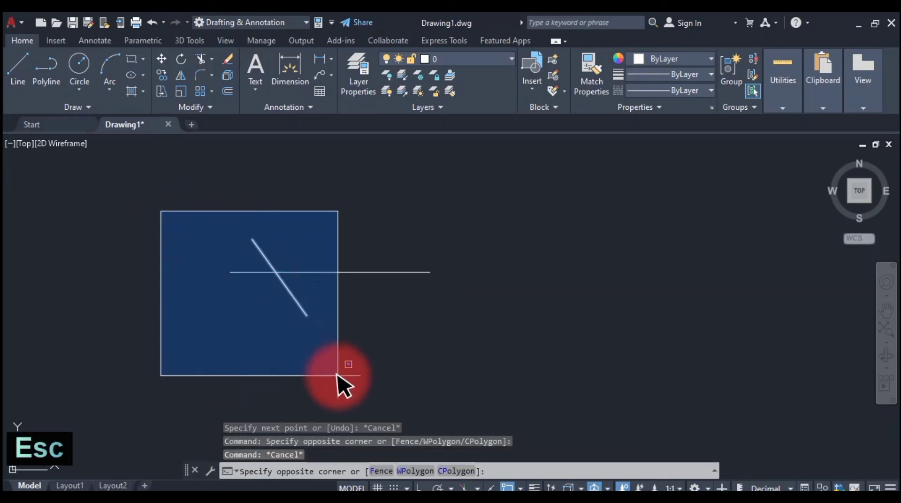
{"action": "left_click", "coordinate": [341, 348]}
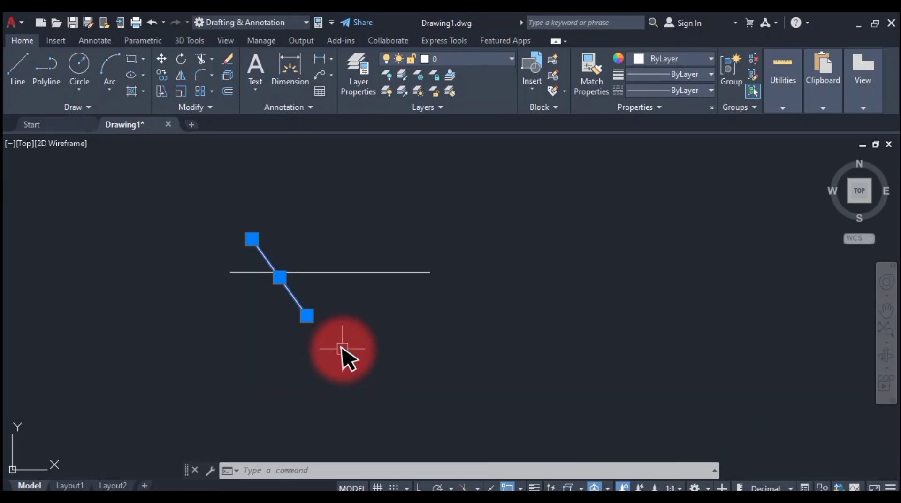
{"action": "key", "text": "Escape"}
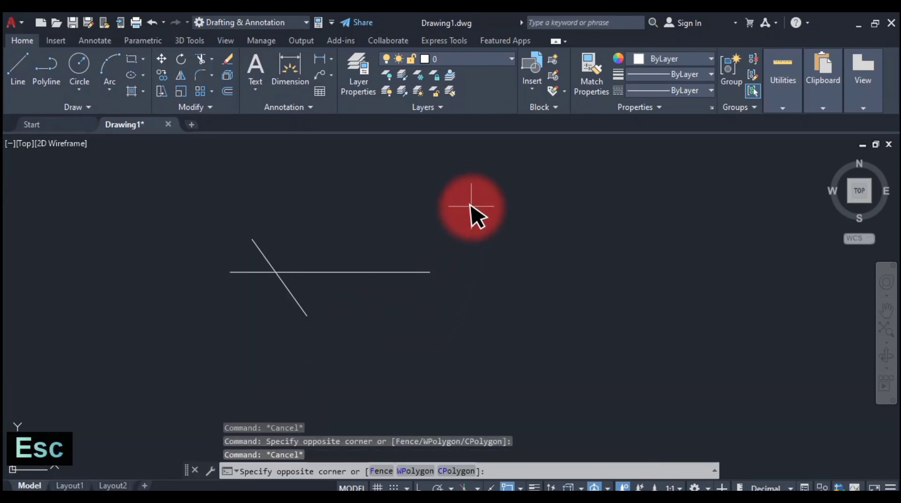
- Try a right-to-left crossing selection that touches both the slanted and horizontal lines, and clear the selection
{"action": "left_click", "coordinate": [472, 206]}
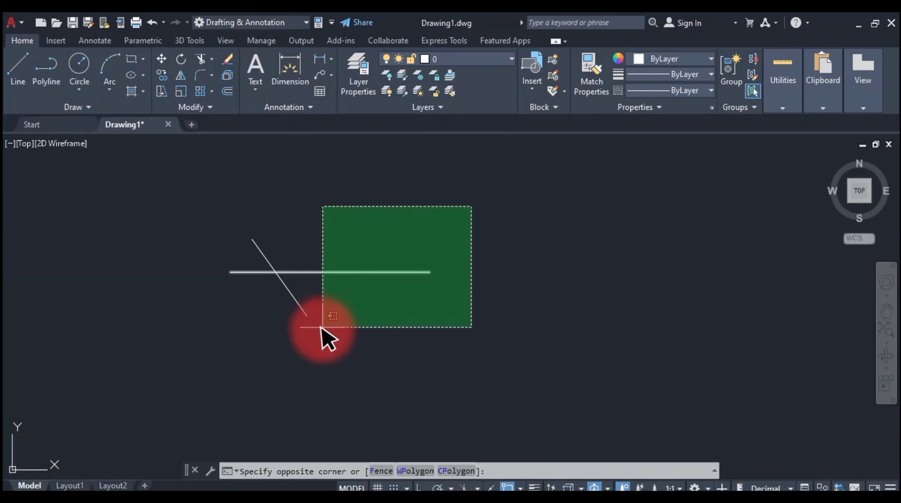
{"action": "left_click", "coordinate": [306, 358]}
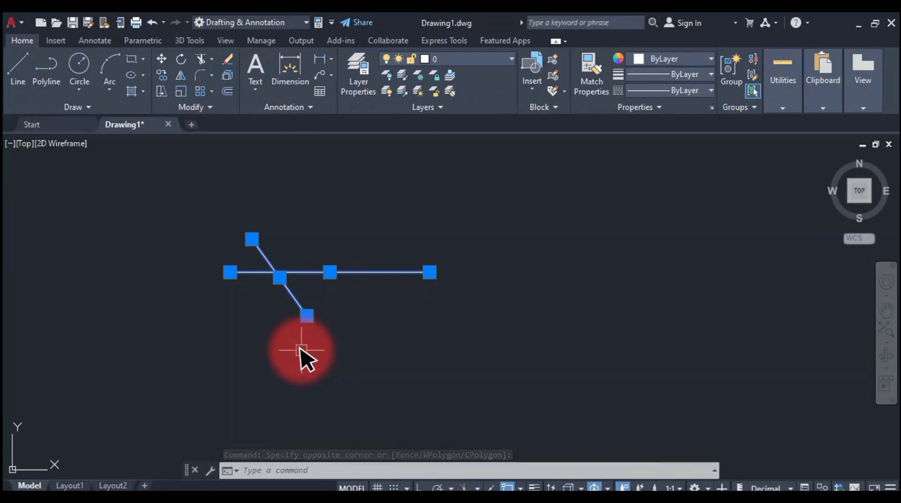
{"action": "key", "text": "Escape"}
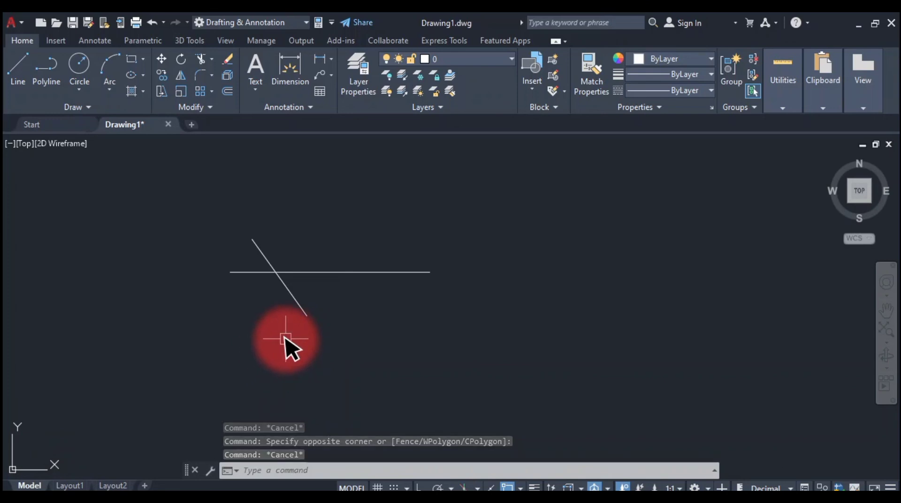
- Erase both lines from the drawing
{"action": "key", "text": "ctrl+a"}
{"action": "key", "text": "Delete"}
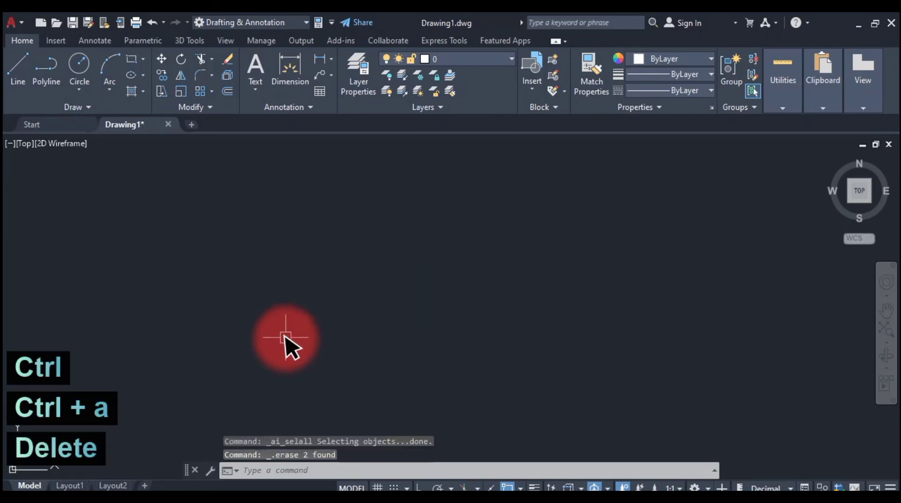